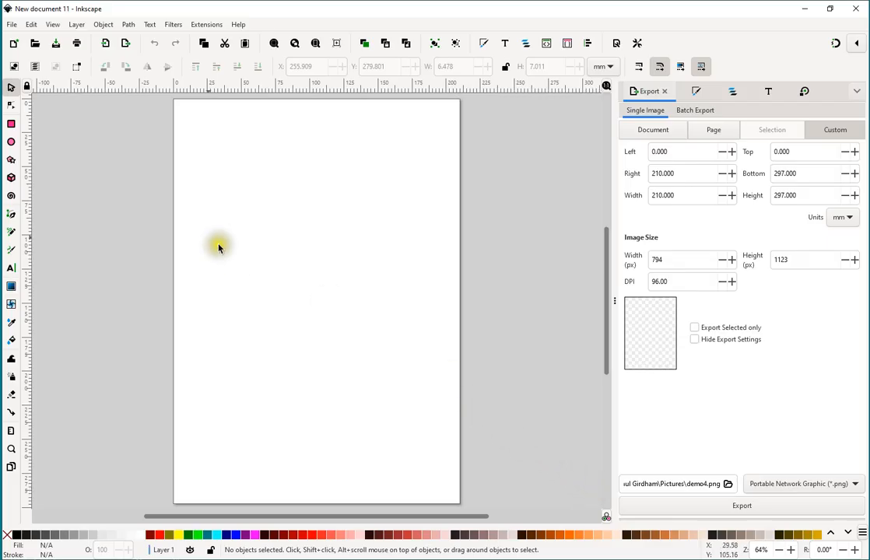
Open the existing drawing demo4.svg from the Pictures folder.
{"action": "left_click", "coordinate": [12, 27]}
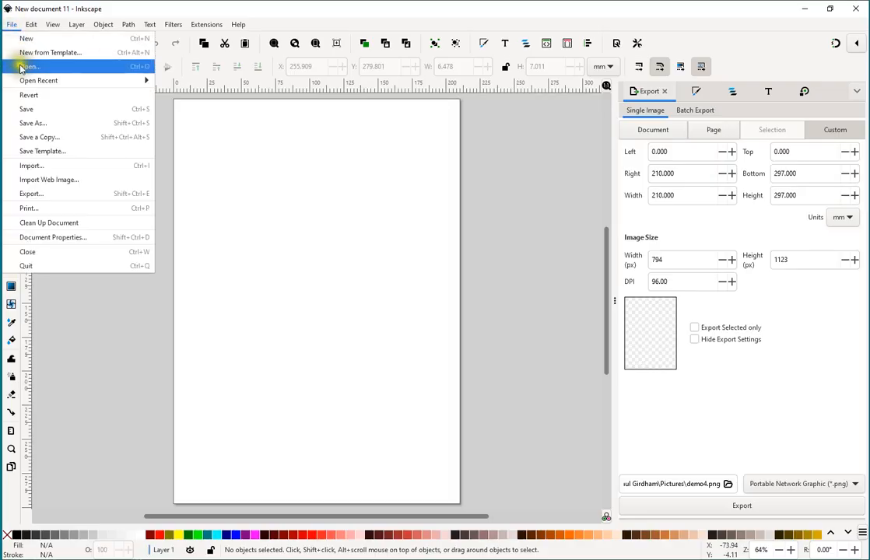
{"action": "left_click", "coordinate": [44, 67]}
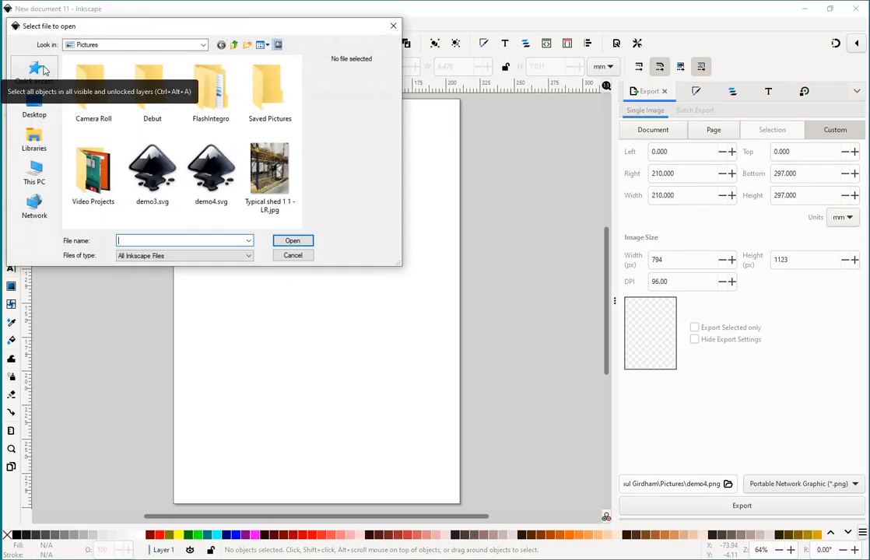
{"action": "left_click", "coordinate": [219, 175]}
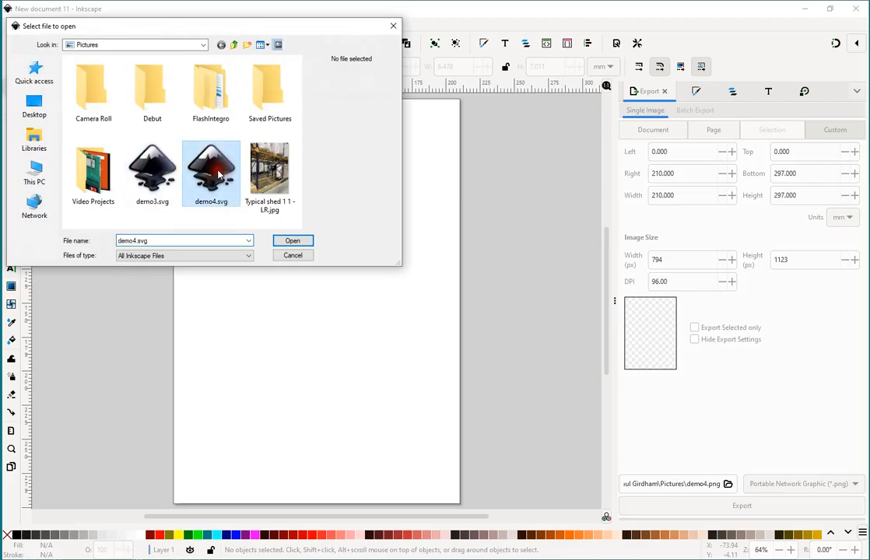
{"action": "left_click", "coordinate": [296, 241]}
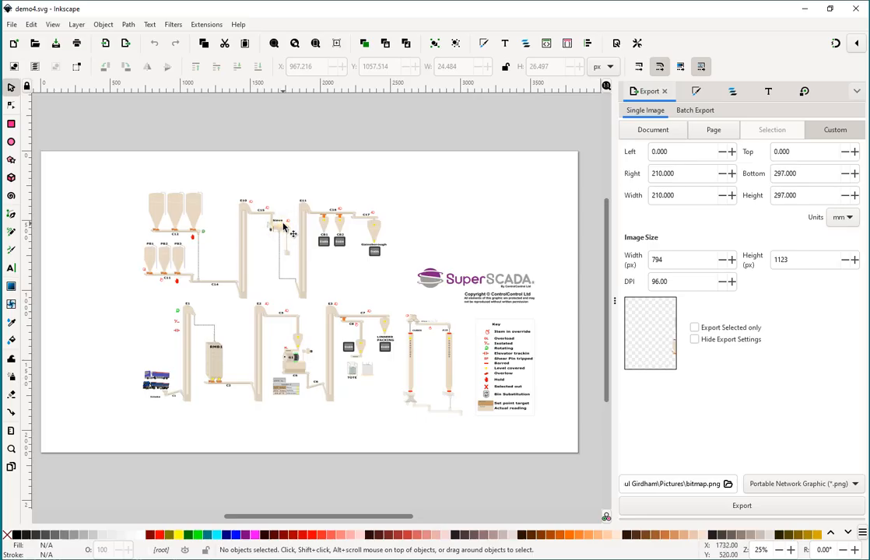
Examine the plant drawing overall and in close-up, from the bins and elevators to the logo and symbol key.
{"action": "key", "text": "ctrl"}
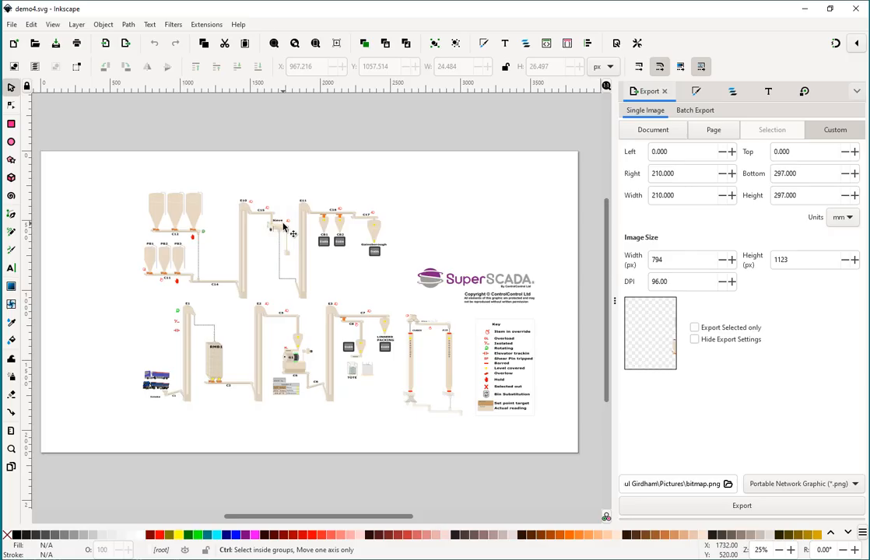
{"action": "scroll", "coordinate": [283, 225], "scroll_direction": "up", "scroll_amount": 6}
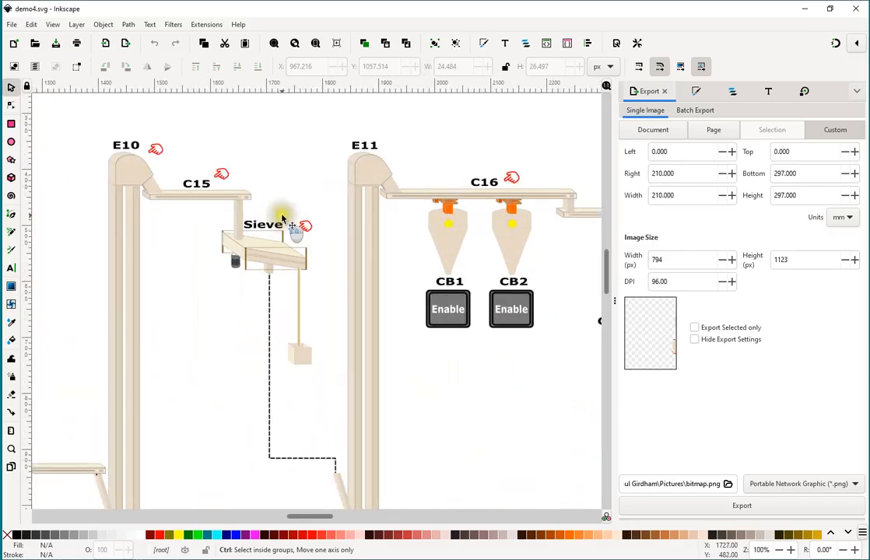
{"action": "scroll", "coordinate": [283, 213], "scroll_direction": "down", "scroll_amount": 5}
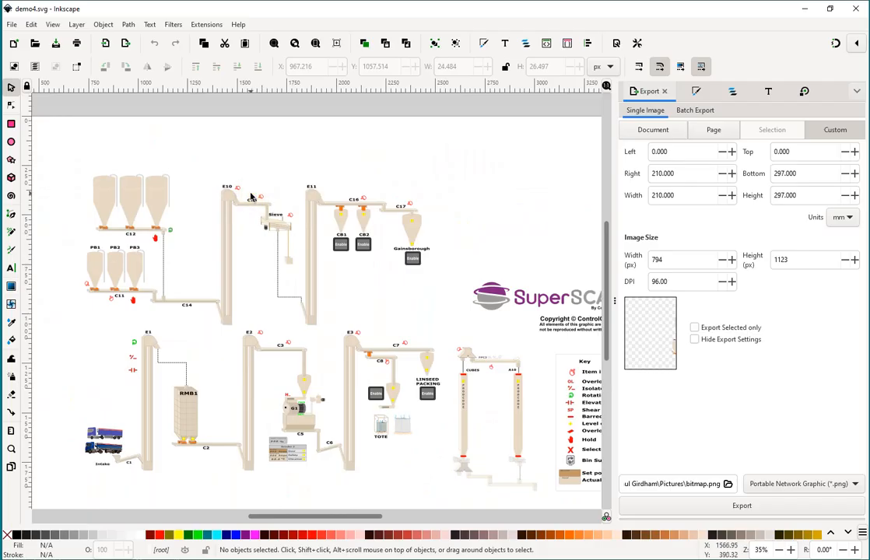
{"action": "scroll", "coordinate": [251, 196], "scroll_direction": "up", "scroll_amount": 6}
{"action": "scroll", "coordinate": [251, 196], "scroll_direction": "down", "scroll_amount": 7}
{"action": "scroll", "coordinate": [250, 196], "scroll_direction": "down", "scroll_amount": 2}
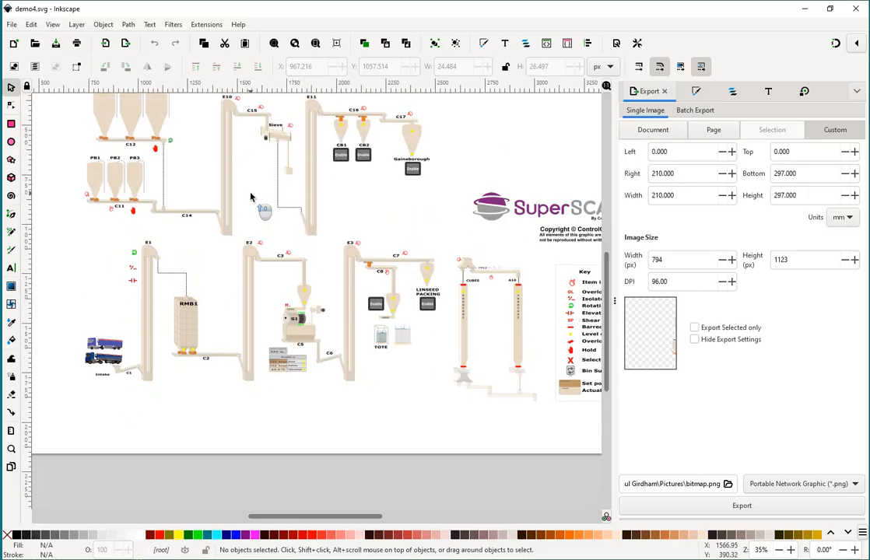
{"action": "scroll", "coordinate": [251, 196], "scroll_direction": "up", "scroll_amount": 2}
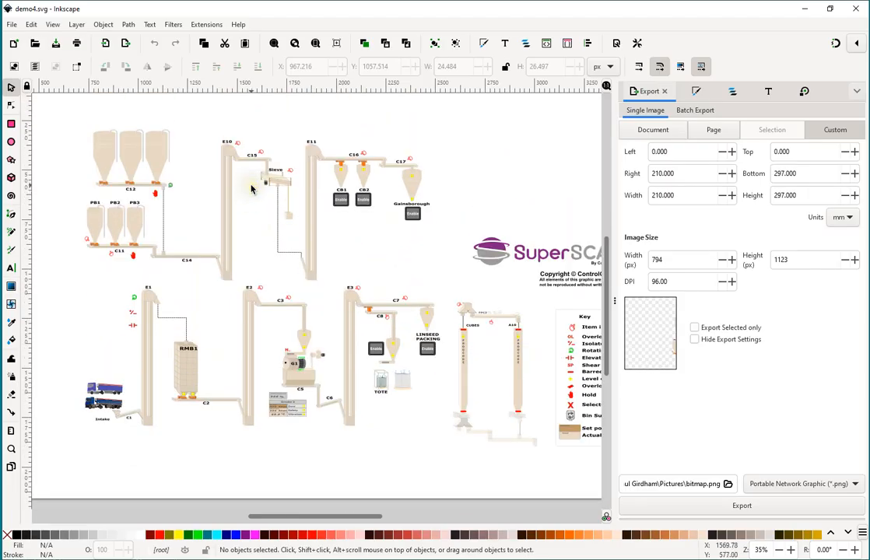
{"action": "scroll", "coordinate": [251, 189], "scroll_direction": "right", "scroll_amount": 10}
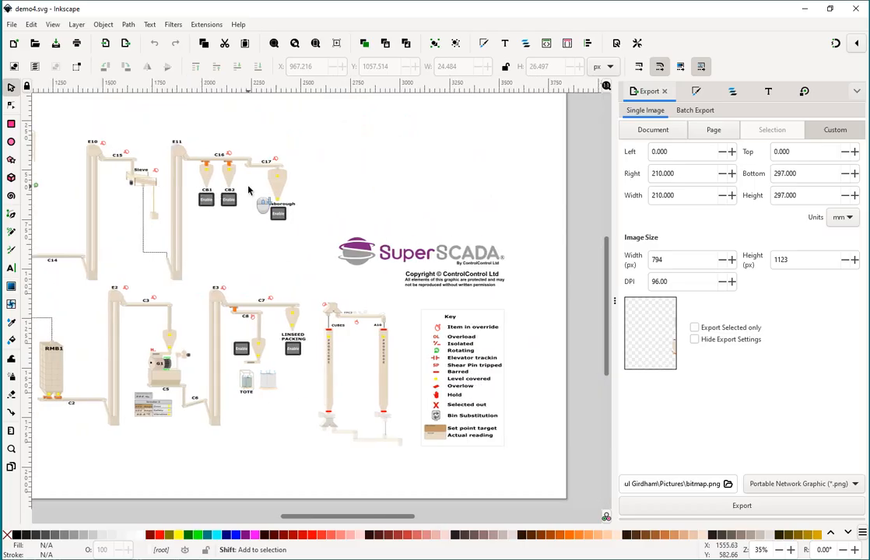
{"action": "scroll", "coordinate": [251, 189], "scroll_direction": "left", "scroll_amount": 15}
{"action": "scroll", "coordinate": [257, 183], "scroll_direction": "right", "scroll_amount": 7}
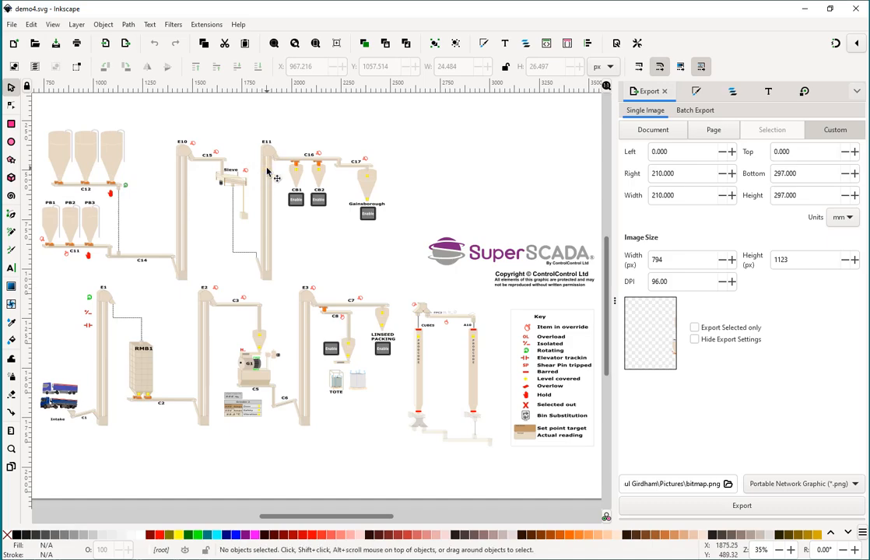
{"action": "scroll", "coordinate": [210, 202], "scroll_direction": "right", "scroll_amount": 3}
{"action": "scroll", "coordinate": [210, 201], "scroll_direction": "left", "scroll_amount": 3}
{"action": "scroll", "coordinate": [210, 201], "scroll_direction": "left", "scroll_amount": 9}
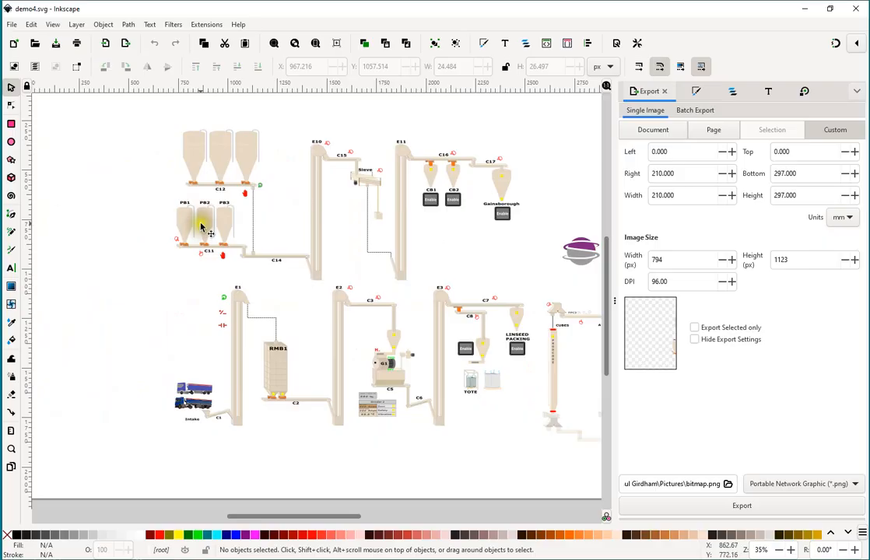
{"action": "scroll", "coordinate": [200, 227], "scroll_direction": "up", "scroll_amount": 3, "text": "ctrl"}
{"action": "scroll", "coordinate": [200, 227], "scroll_direction": "down", "scroll_amount": 5}
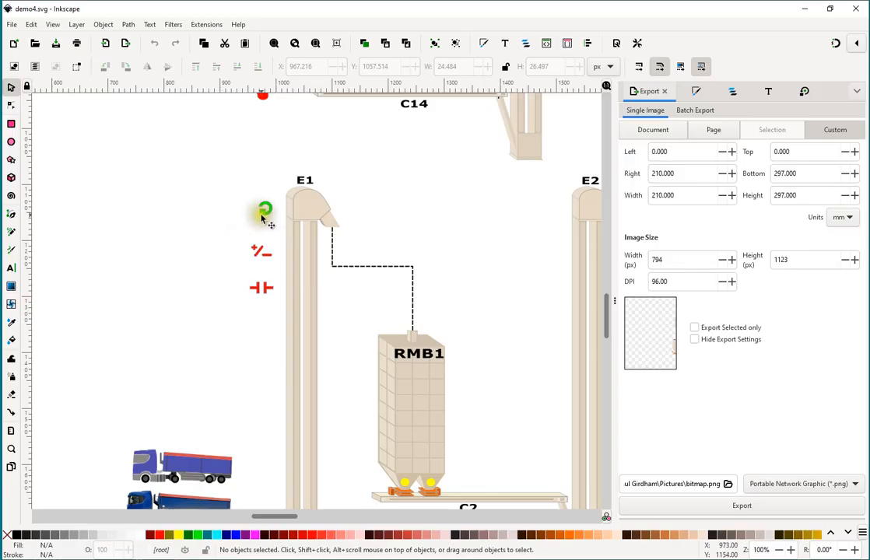
Duplicate the red elevator tracking symbol beside E1 and place the copy in the empty area at about X 773, Y 1150 px.
{"action": "left_click", "coordinate": [262, 288]}
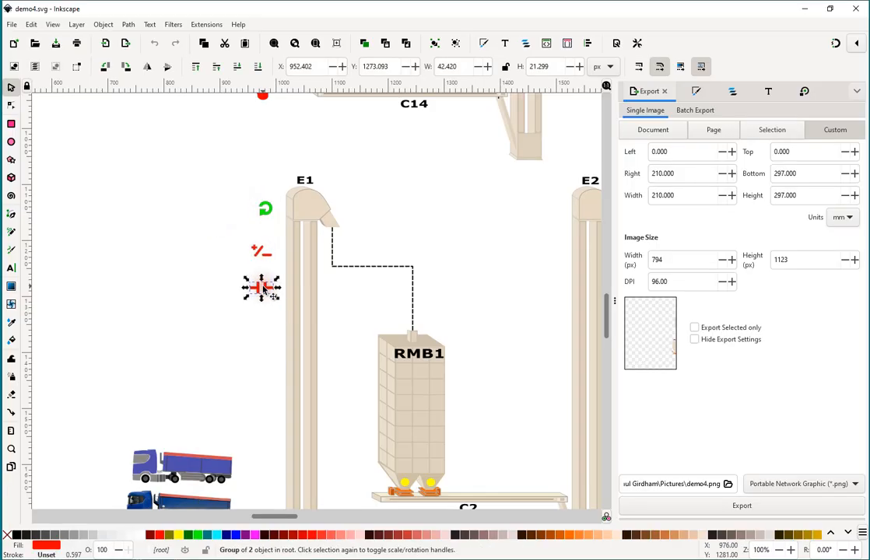
{"action": "key", "text": "ctrl"}
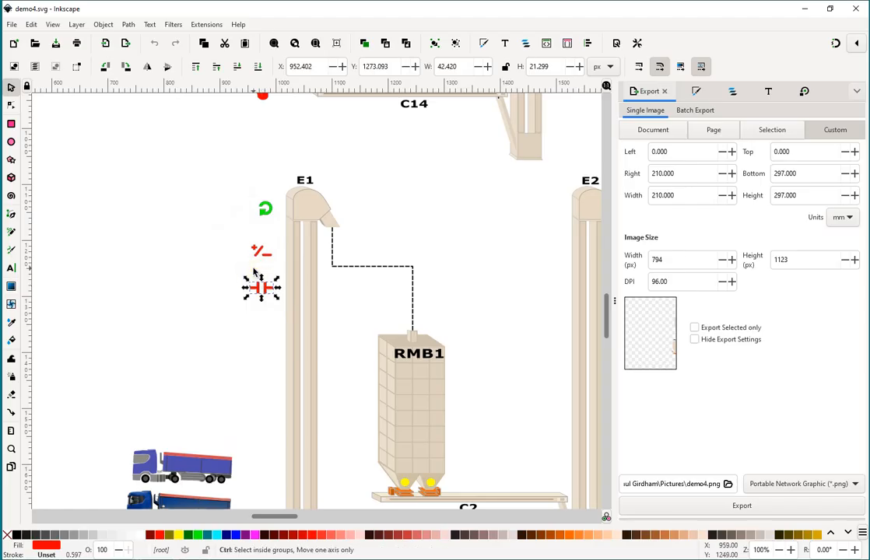
{"action": "key", "text": "ctrl+d"}
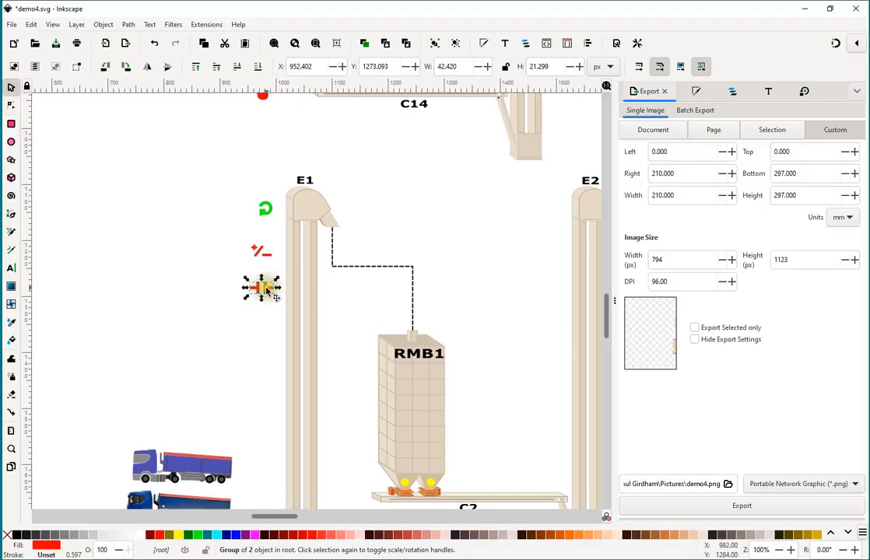
{"action": "left_click_drag", "start_coordinate": [266, 290], "coordinate": [167, 221]}
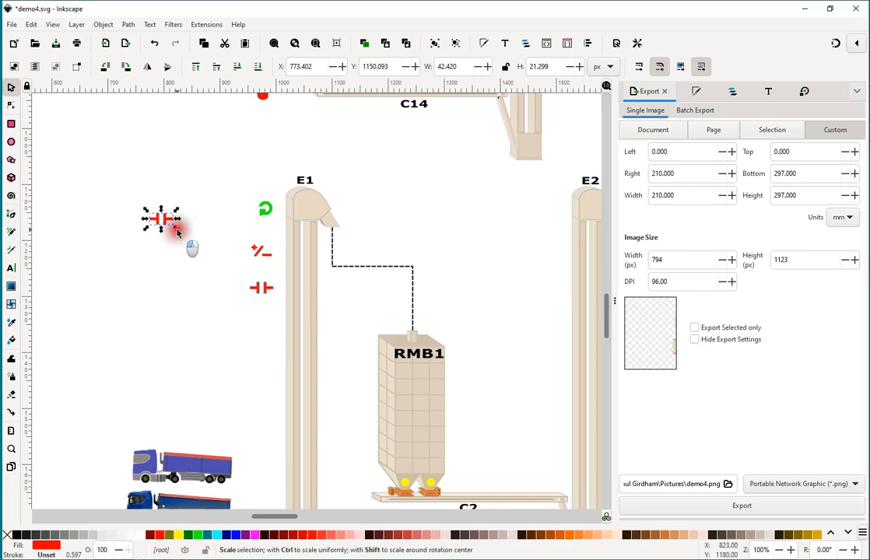
Try stretching the copied symbol without keeping its proportions, to about 157 by 207 px, and undo the resizing.
{"action": "left_click_drag", "start_coordinate": [177, 230], "coordinate": [201, 283]}
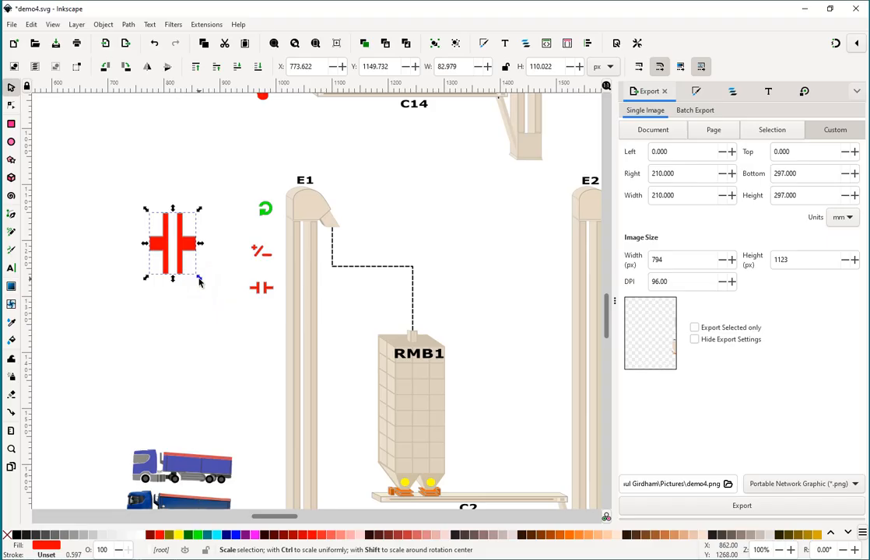
{"action": "left_click", "coordinate": [200, 282]}
{"action": "left_click_drag", "start_coordinate": [200, 279], "coordinate": [250, 335]}
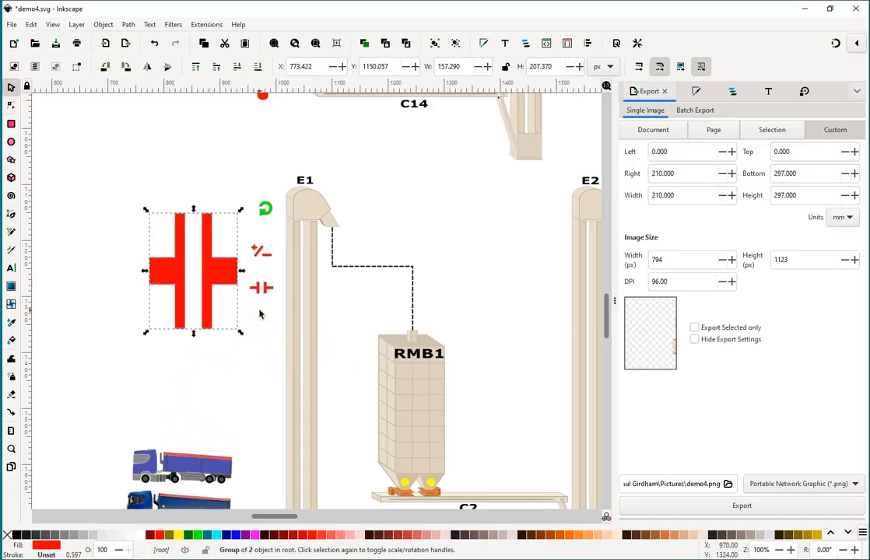
{"action": "key", "text": "ctrl"}
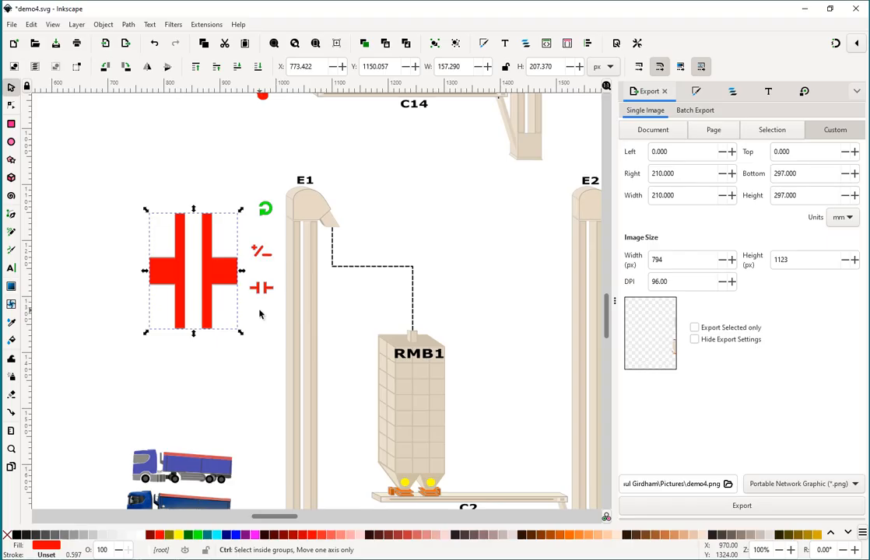
{"action": "key", "text": "ctrl+z"}
{"action": "key", "text": "ctrl+z"}
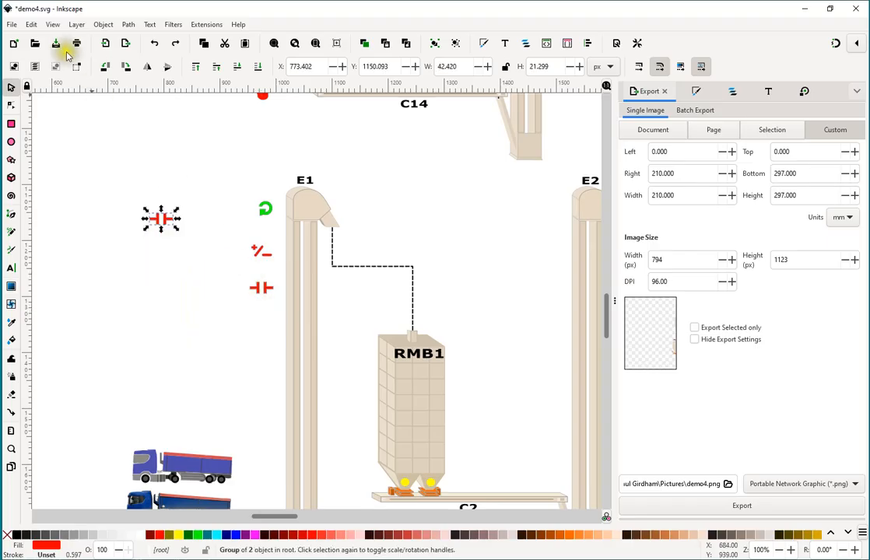
{"action": "left_click", "coordinate": [31, 25]}
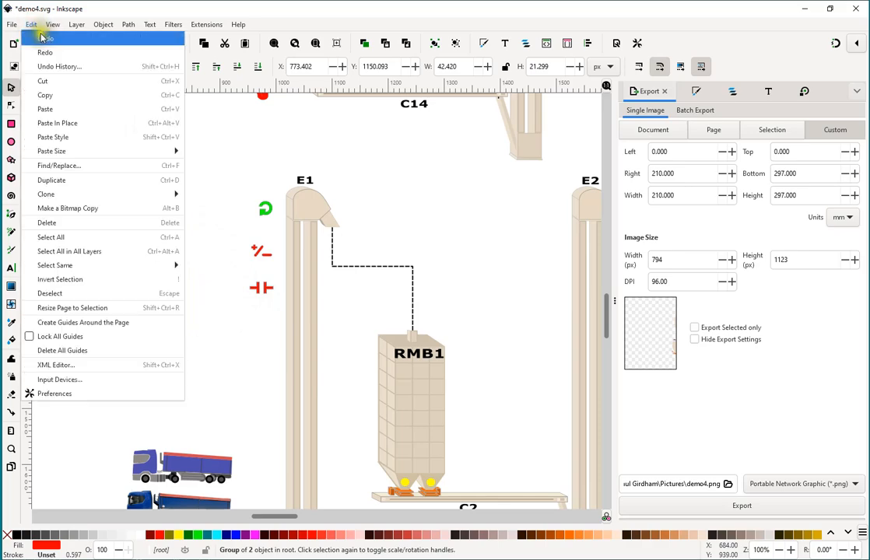
{"action": "left_click", "coordinate": [224, 148]}
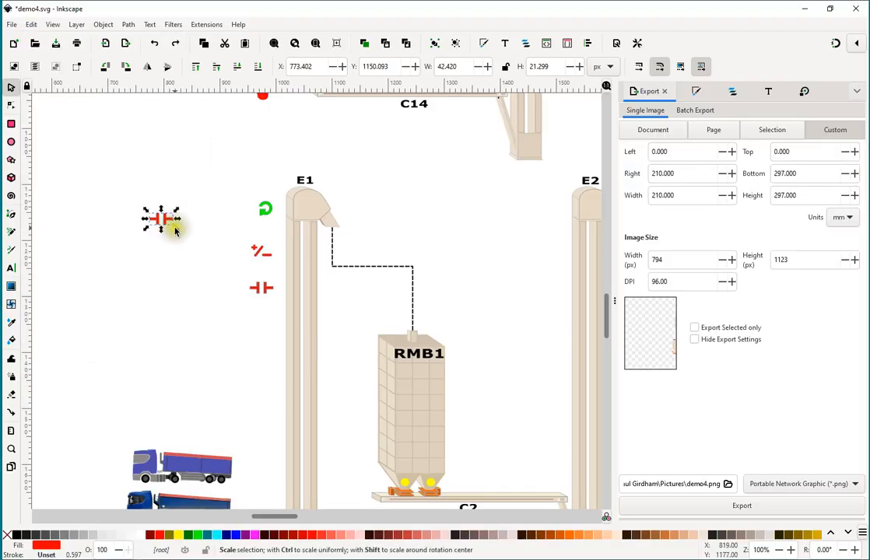
Scale the copied symbol proportionally to about 95 by 48 px and ungroup it.
{"action": "left_click_drag", "start_coordinate": [176, 228], "coordinate": [203, 257]}
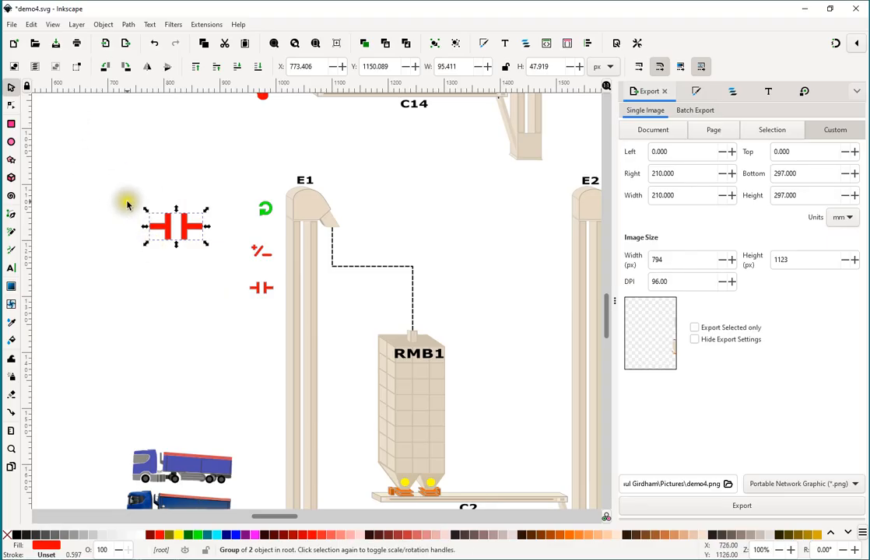
{"action": "right_click", "coordinate": [187, 228]}
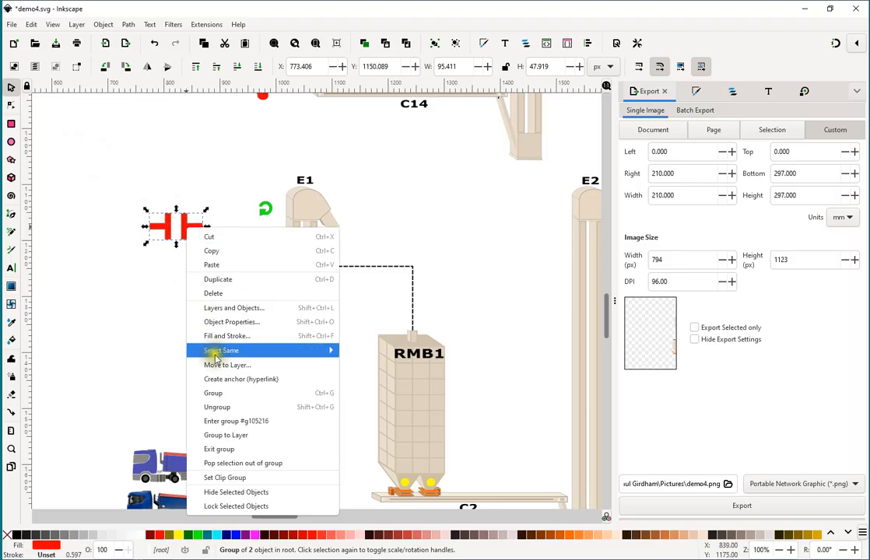
{"action": "left_click", "coordinate": [239, 410]}
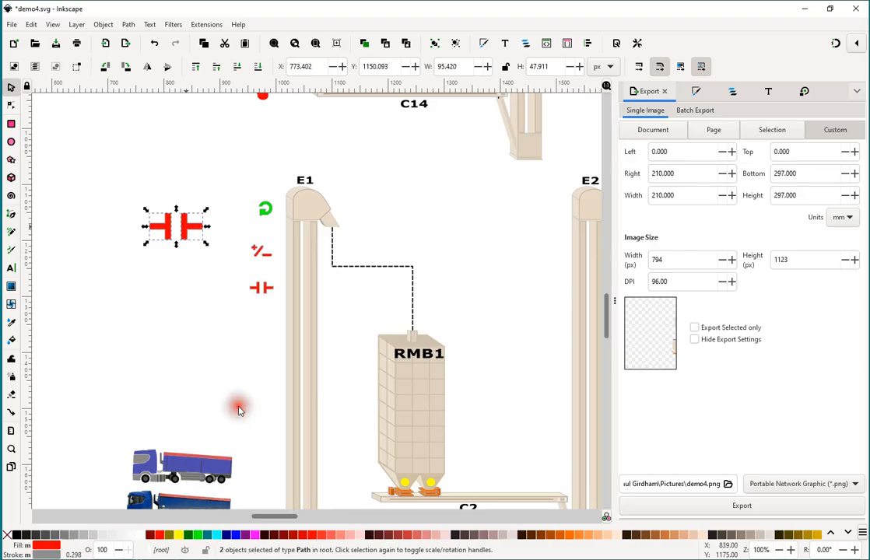
Move the two halves of the ungrouped symbol apart and enlarge the right half to about 113 by 138 px.
{"action": "left_click", "coordinate": [165, 226]}
{"action": "left_click_drag", "start_coordinate": [166, 231], "coordinate": [134, 246]}
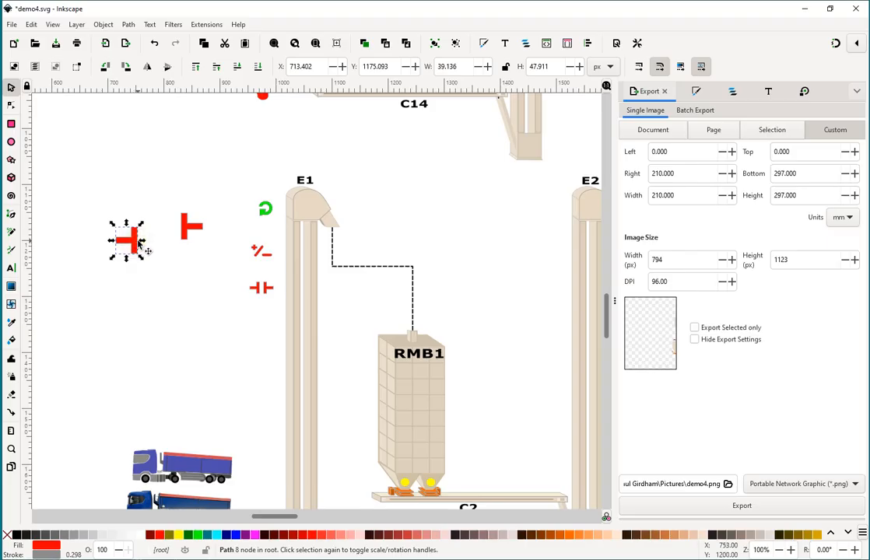
{"action": "left_click_drag", "start_coordinate": [187, 230], "coordinate": [158, 262]}
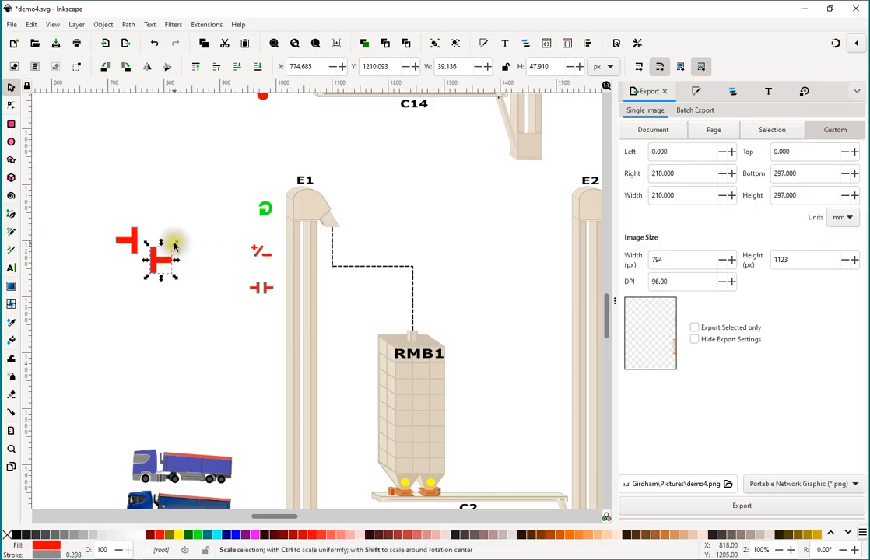
{"action": "left_click_drag", "start_coordinate": [177, 246], "coordinate": [241, 197]}
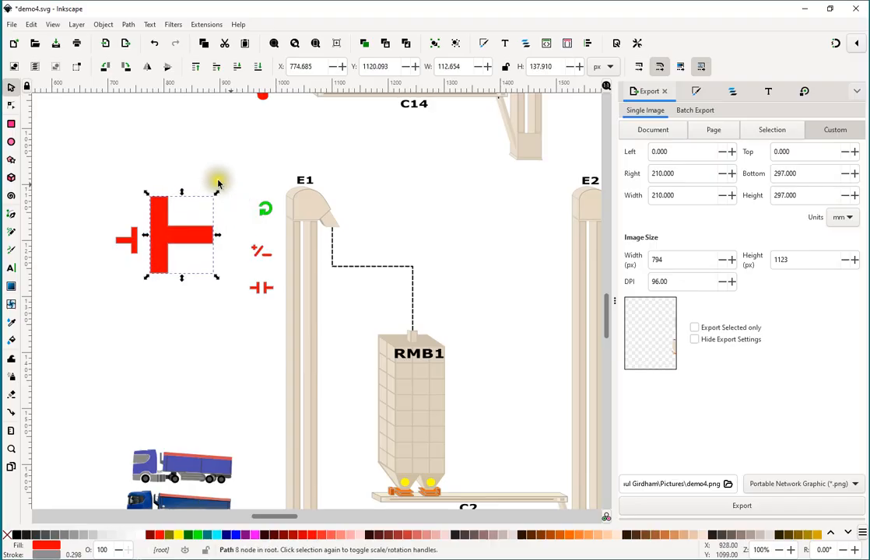
Reshape the enlarged half by moving its arm's upper outer node up-left and lower inner node to about X 845, Y 1233 px.
{"action": "left_click", "coordinate": [11, 108]}
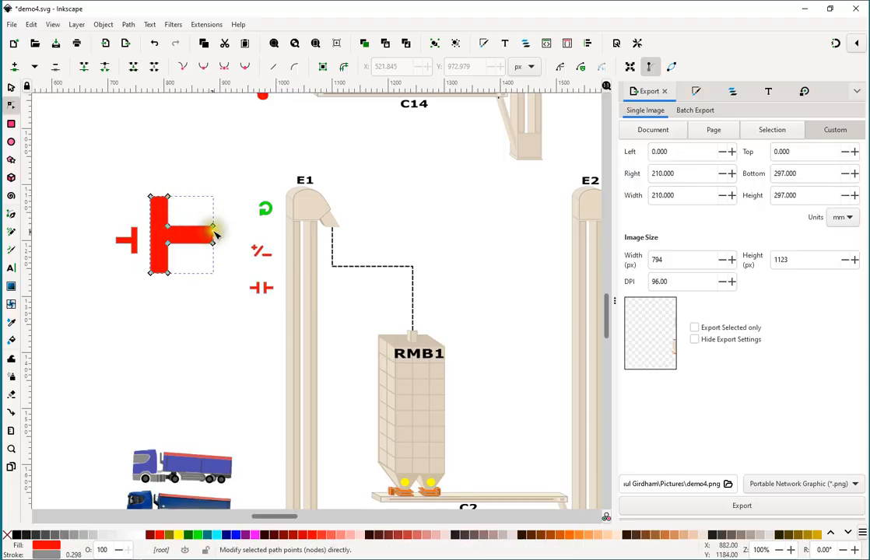
{"action": "left_click_drag", "start_coordinate": [214, 227], "coordinate": [197, 207]}
{"action": "left_click_drag", "start_coordinate": [171, 244], "coordinate": [189, 259]}
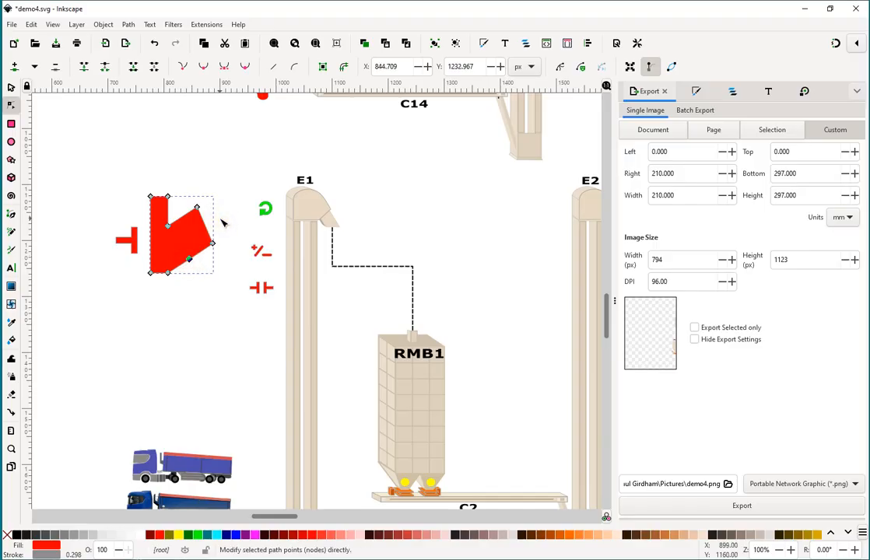
{"action": "left_click", "coordinate": [11, 88]}
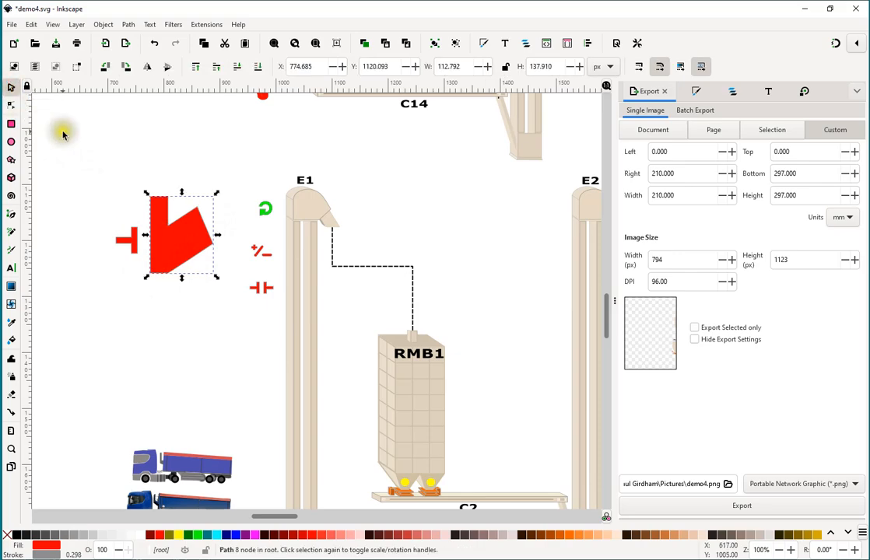
Draw a rectangle about 245 by 194 px below the red shapes and open its fill and stroke settings.
{"action": "left_click", "coordinate": [14, 125]}
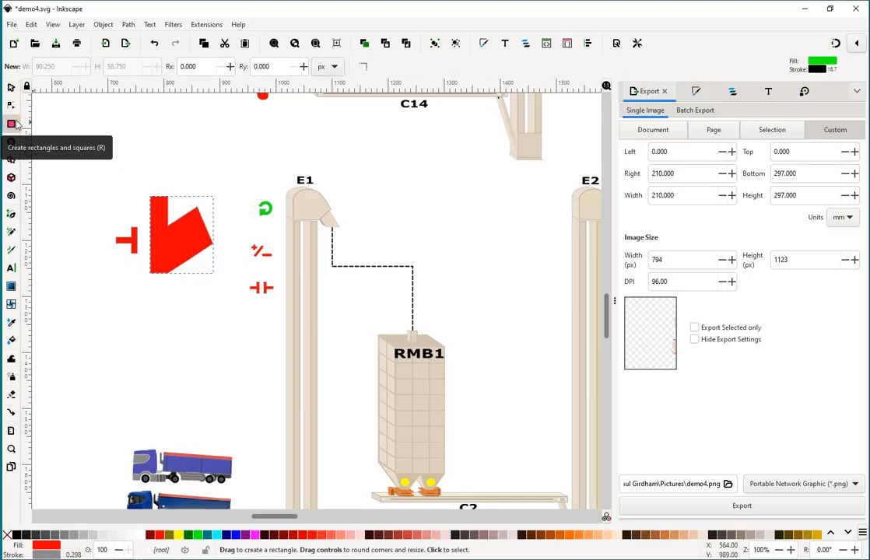
{"action": "left_click_drag", "start_coordinate": [91, 288], "coordinate": [233, 403]}
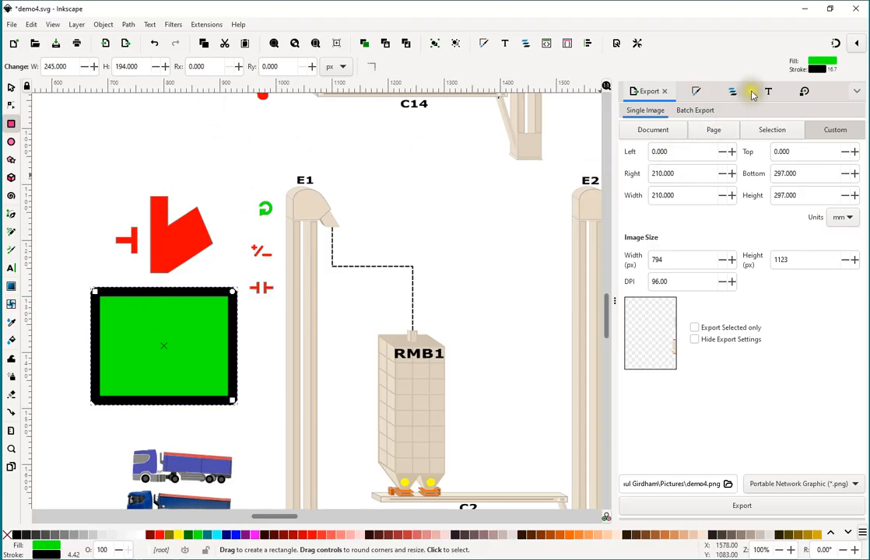
{"action": "left_click", "coordinate": [697, 93]}
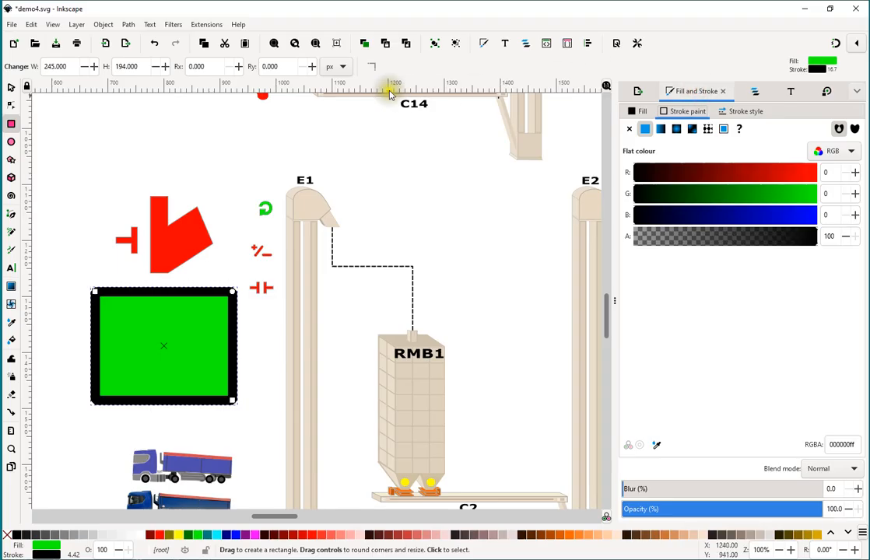
Change the rectangle's flat fill to yellow (RGBA ffff00ff) and its stroke paint to red (RGBA ff0000ff).
{"action": "left_click", "coordinate": [102, 26]}
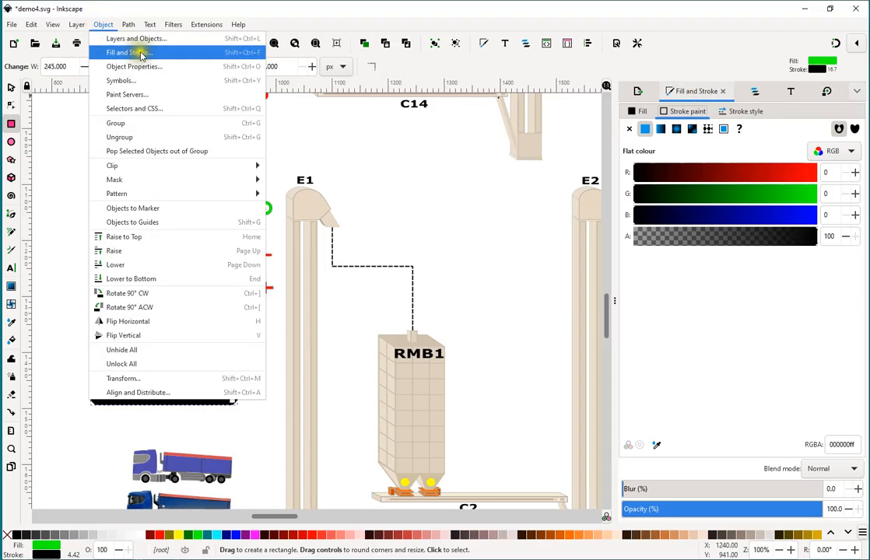
{"action": "left_click", "coordinate": [162, 54]}
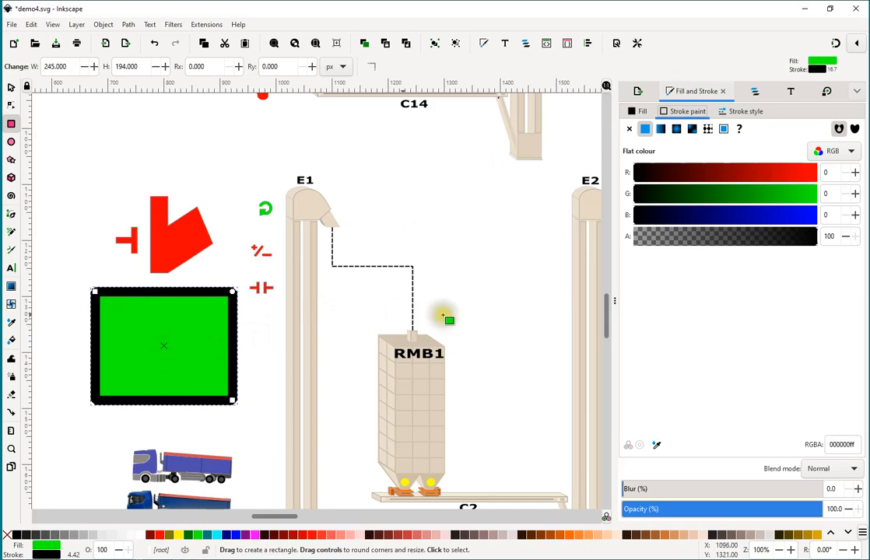
{"action": "left_click", "coordinate": [636, 111]}
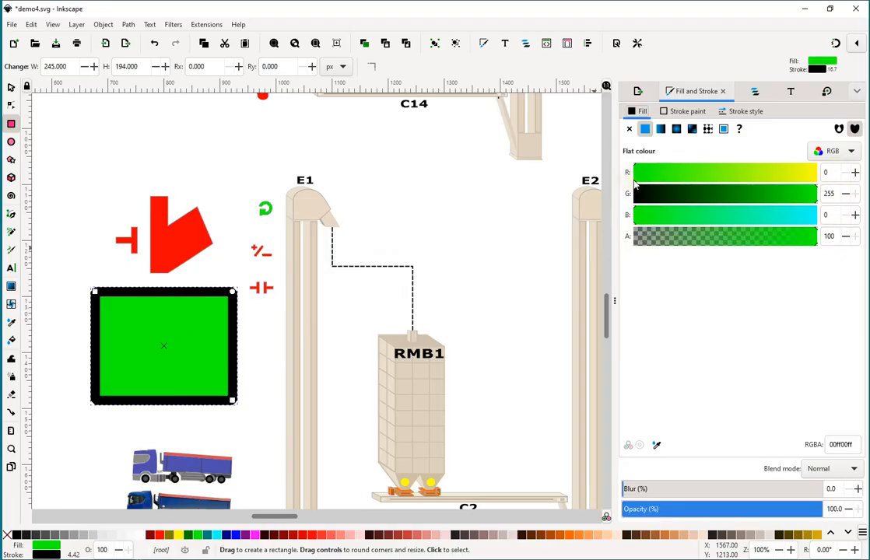
{"action": "left_click_drag", "start_coordinate": [634, 179], "coordinate": [823, 190]}
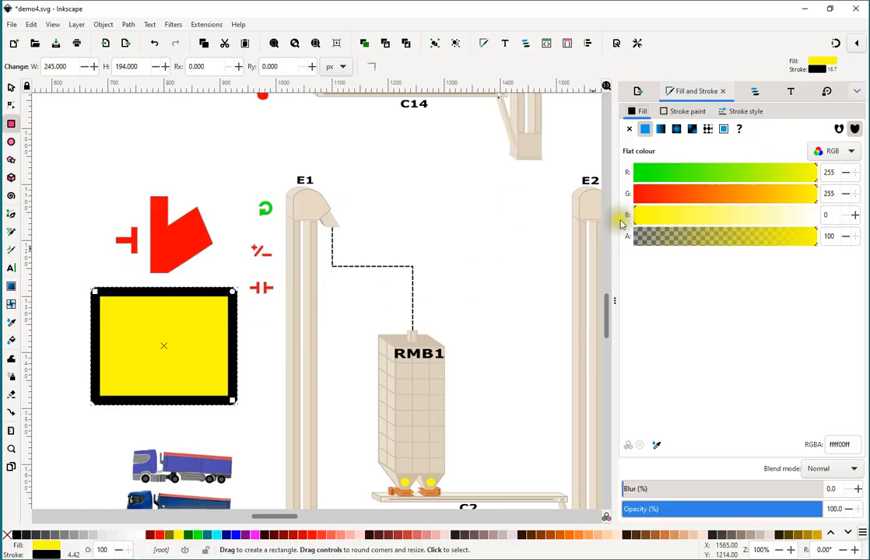
{"action": "left_click", "coordinate": [685, 112]}
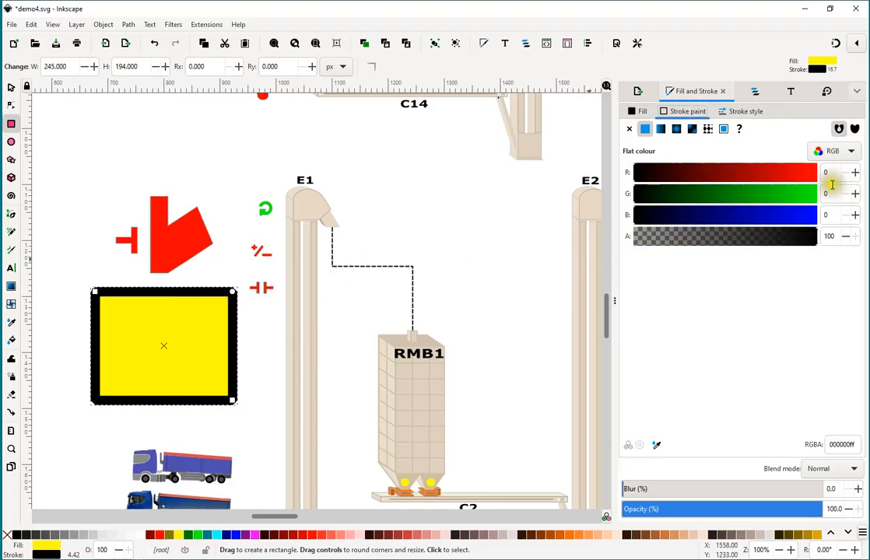
{"action": "mouse_move", "coordinate": [634, 181]}
{"action": "left_mouse_down"}
{"action": "mouse_move", "coordinate": [761, 194]}
{"action": "mouse_move", "coordinate": [817, 175]}
{"action": "left_mouse_up"}
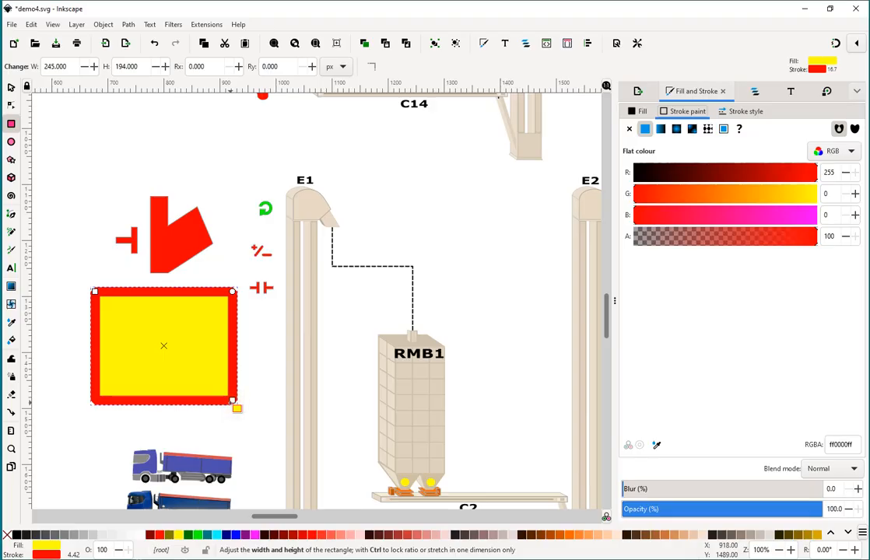
Resize the rectangle from its upper-left corner to about 271 by 159 px and round its corners generously.
{"action": "left_click", "coordinate": [12, 88]}
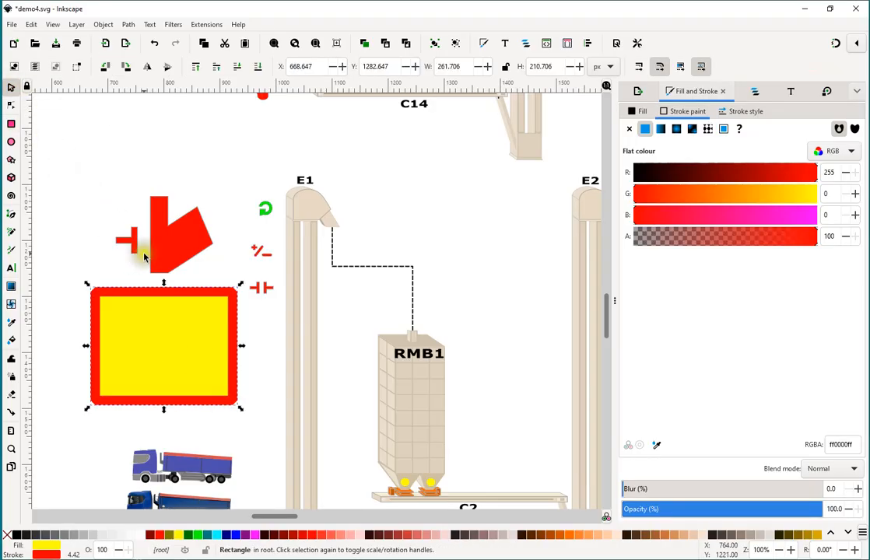
{"action": "left_click_drag", "start_coordinate": [88, 288], "coordinate": [82, 313]}
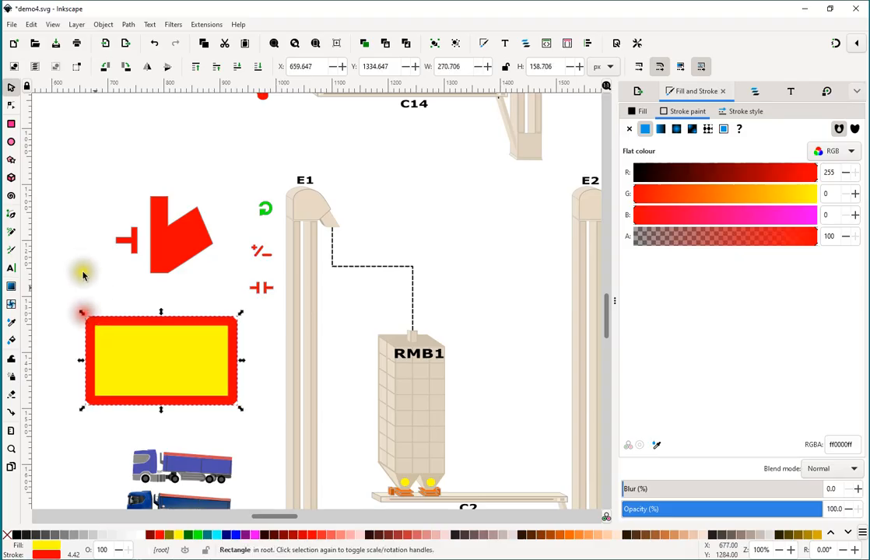
{"action": "left_click", "coordinate": [12, 108]}
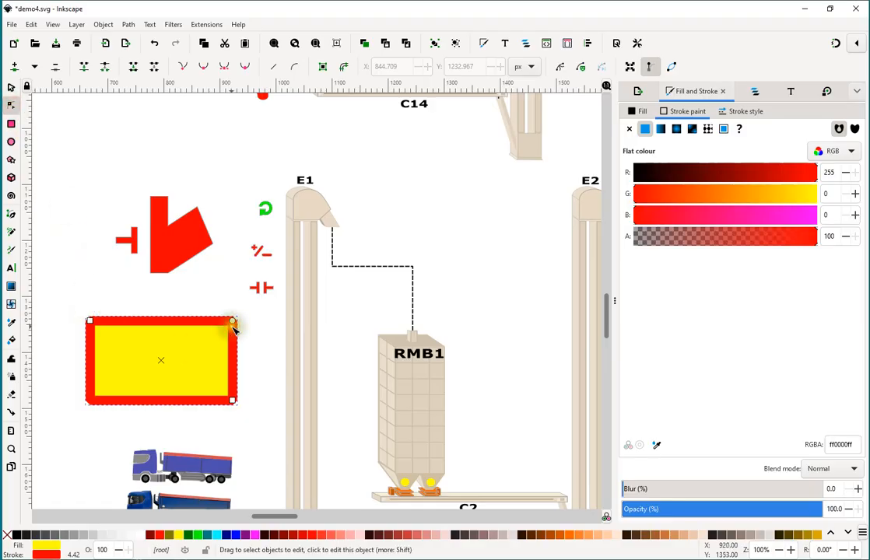
{"action": "mouse_move", "coordinate": [88, 320]}
{"action": "left_mouse_down"}
{"action": "mouse_move", "coordinate": [122, 325]}
{"action": "mouse_move", "coordinate": [125, 304]}
{"action": "mouse_move", "coordinate": [89, 318]}
{"action": "left_mouse_up"}
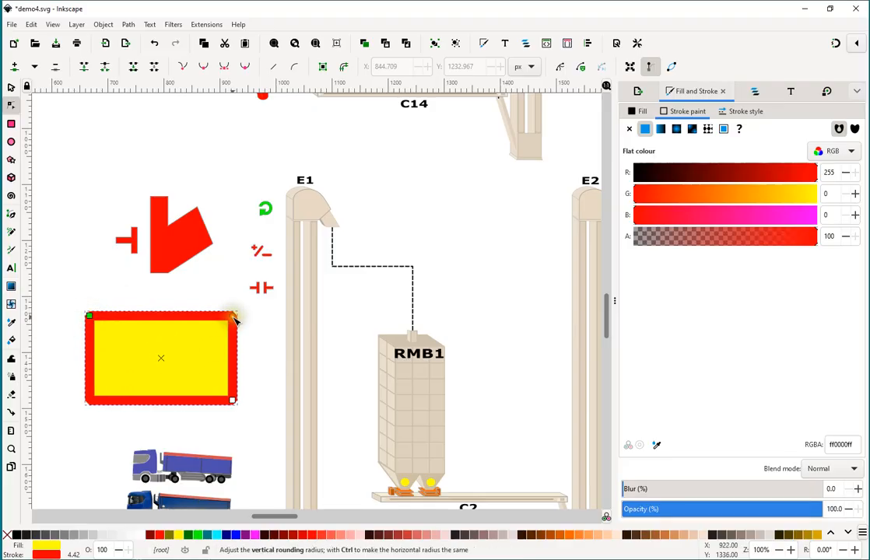
{"action": "left_click_drag", "start_coordinate": [234, 316], "coordinate": [233, 340]}
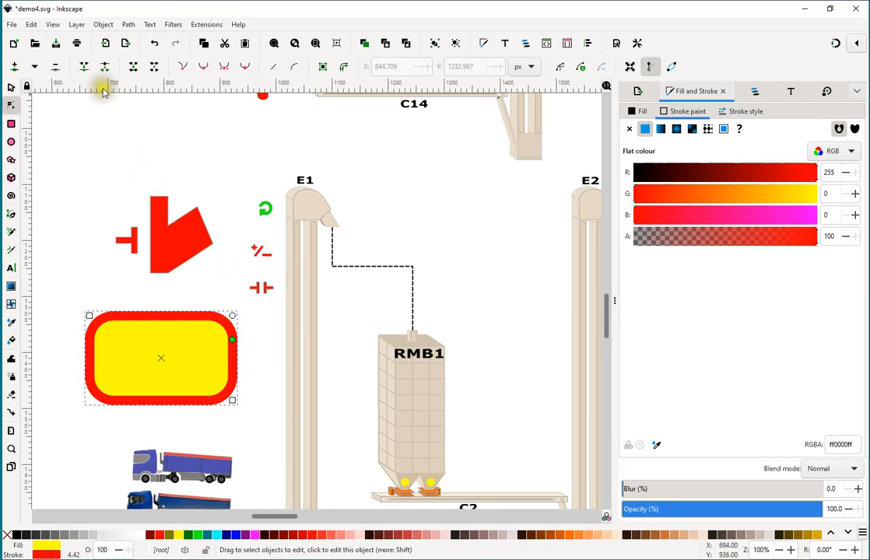
Convert the rounded rectangle from an object to an editable path.
{"action": "left_click", "coordinate": [127, 24]}
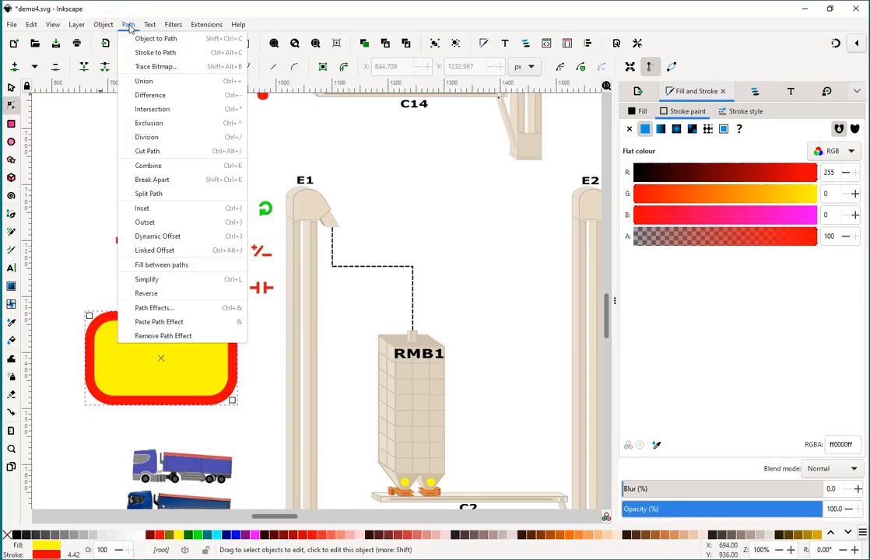
{"action": "left_click", "coordinate": [137, 26]}
{"action": "left_click", "coordinate": [137, 25]}
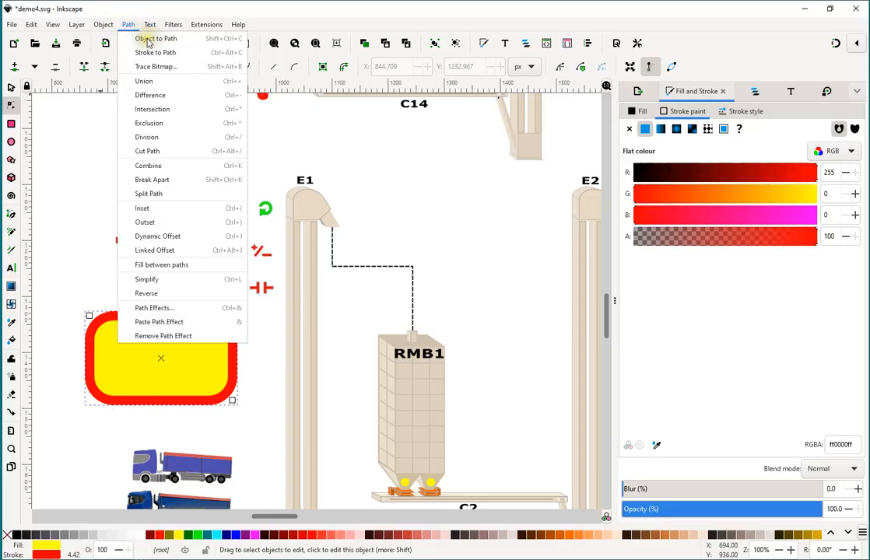
{"action": "left_click", "coordinate": [151, 40]}
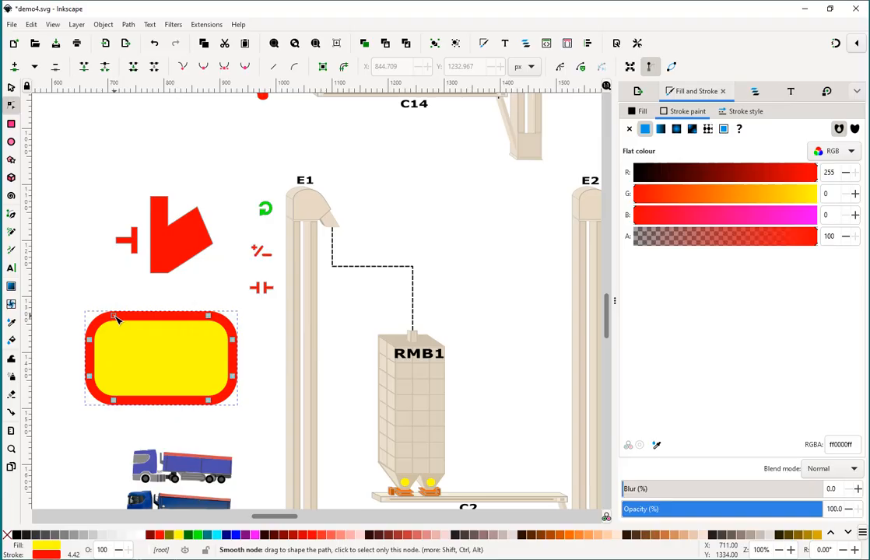
Reshape the path: move its upper-left node up-left and the adjacent side node inward to X 743, Y 1404, and lengthen the curve handles between them.
{"action": "left_click_drag", "start_coordinate": [115, 317], "coordinate": [95, 283]}
{"action": "left_click_drag", "start_coordinate": [91, 336], "coordinate": [134, 356]}
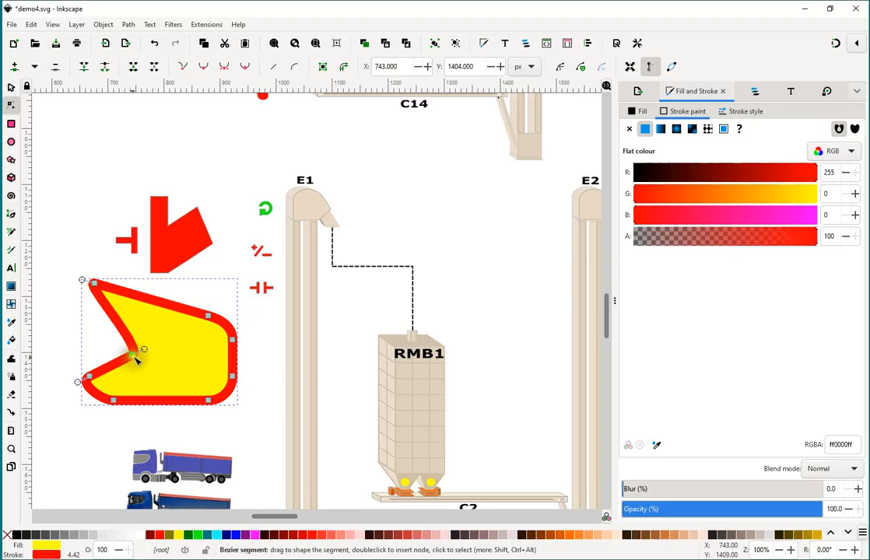
{"action": "left_click_drag", "start_coordinate": [143, 349], "coordinate": [162, 340]}
{"action": "left_click_drag", "start_coordinate": [82, 281], "coordinate": [56, 266]}
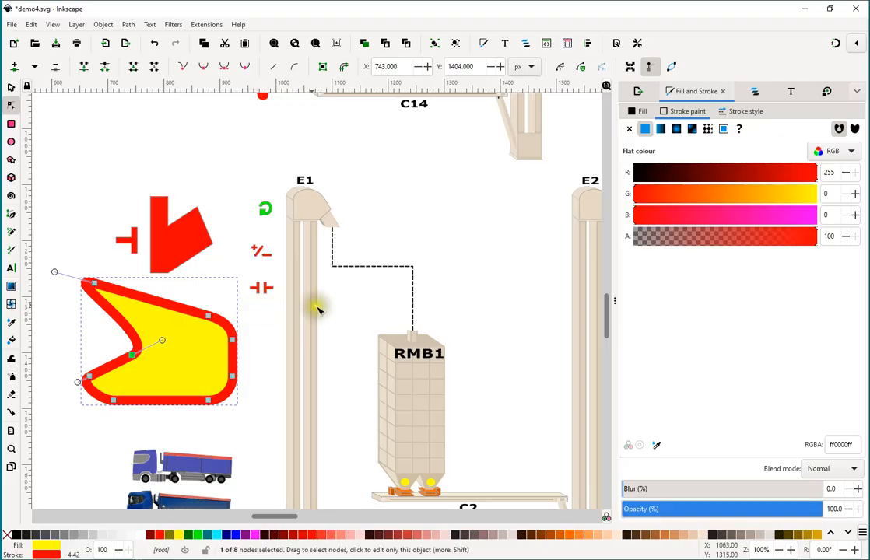
Rotate the yellow path clockwise repeatedly in 22.5° increments with the Transform settings.
{"action": "left_click", "coordinate": [12, 87]}
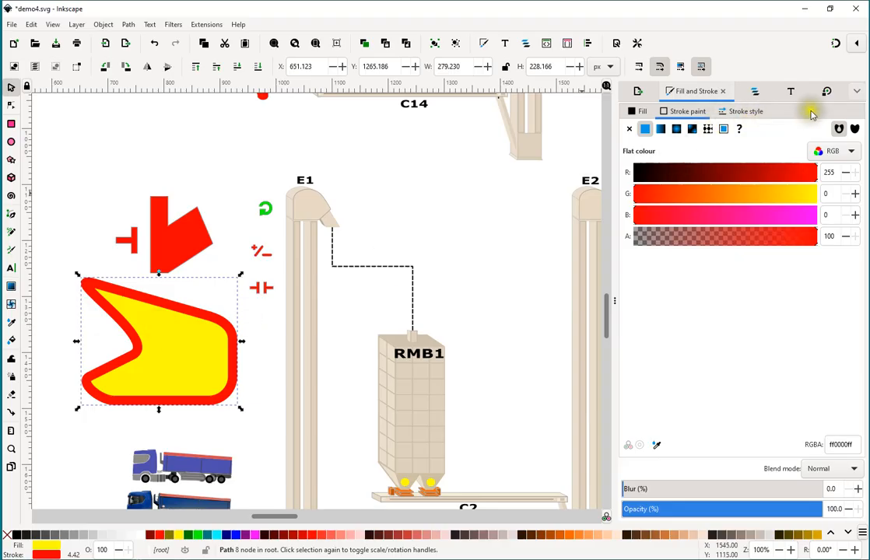
{"action": "left_click", "coordinate": [827, 92]}
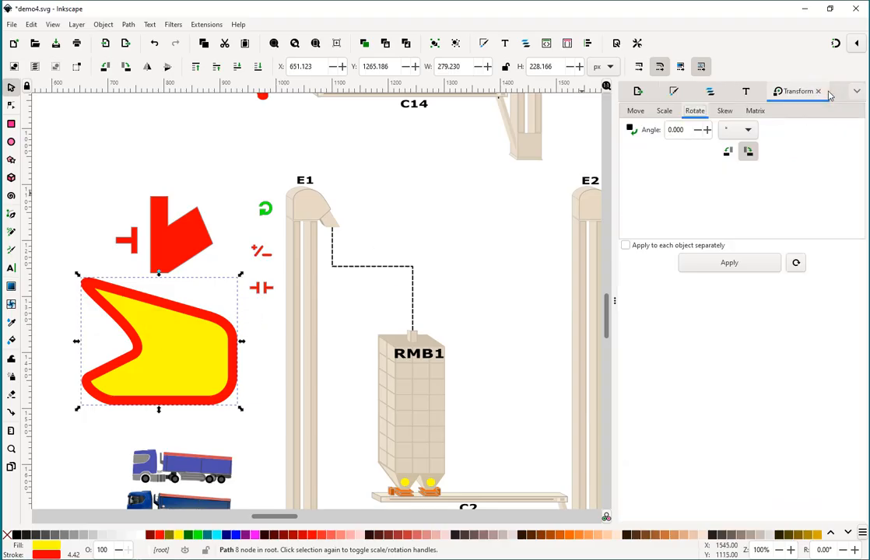
{"action": "left_click", "coordinate": [653, 130]}
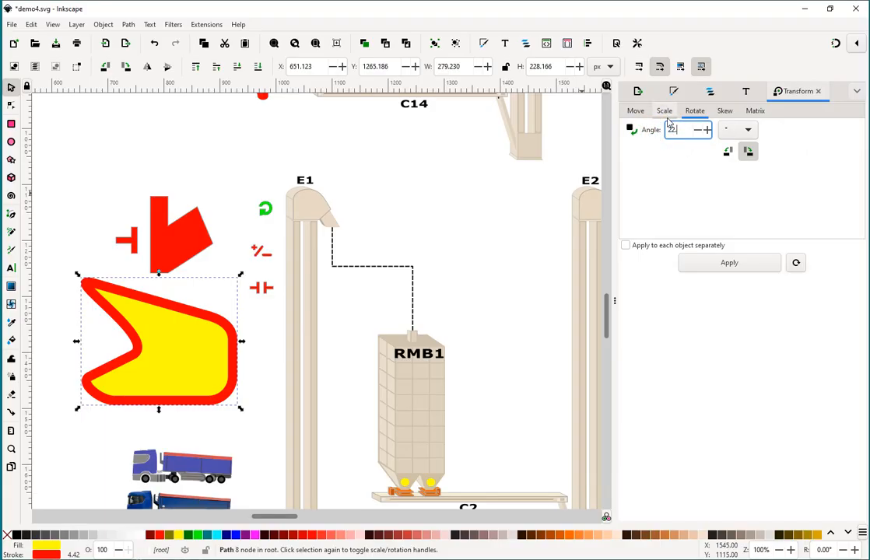
{"action": "left_click", "coordinate": [729, 263]}
{"action": "left_click", "coordinate": [729, 263]}
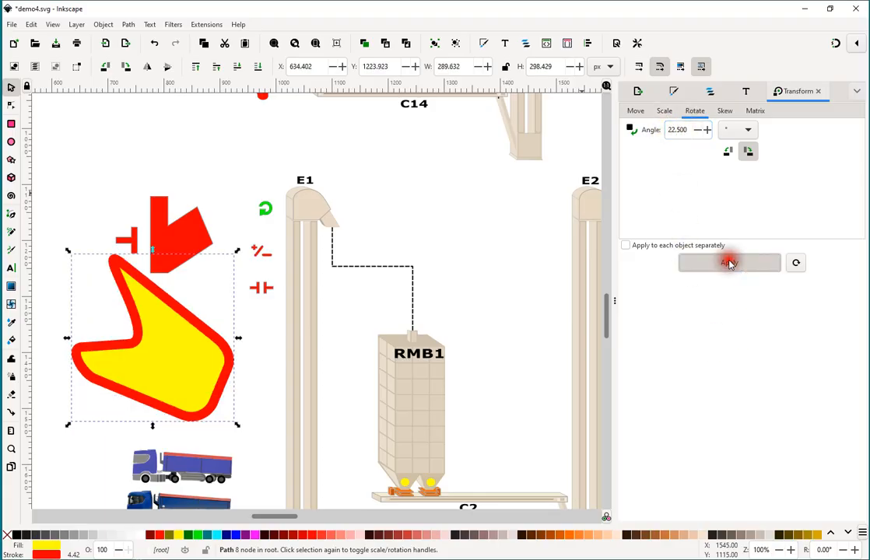
{"action": "left_click", "coordinate": [729, 263]}
{"action": "left_click", "coordinate": [729, 263]}
{"action": "left_click", "coordinate": [729, 262]}
{"action": "left_click", "coordinate": [729, 263]}
{"action": "left_click", "coordinate": [729, 263]}
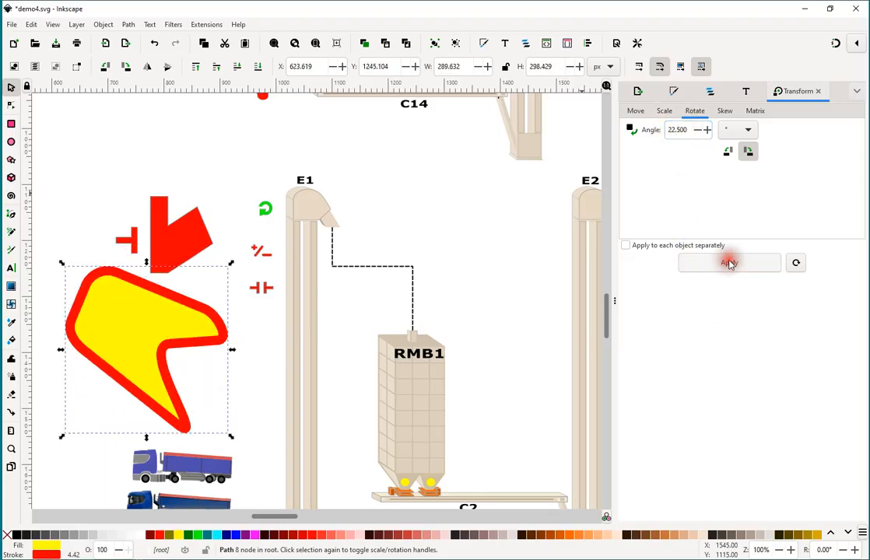
{"action": "left_click", "coordinate": [729, 263]}
{"action": "left_click", "coordinate": [729, 263]}
{"action": "left_click", "coordinate": [728, 263]}
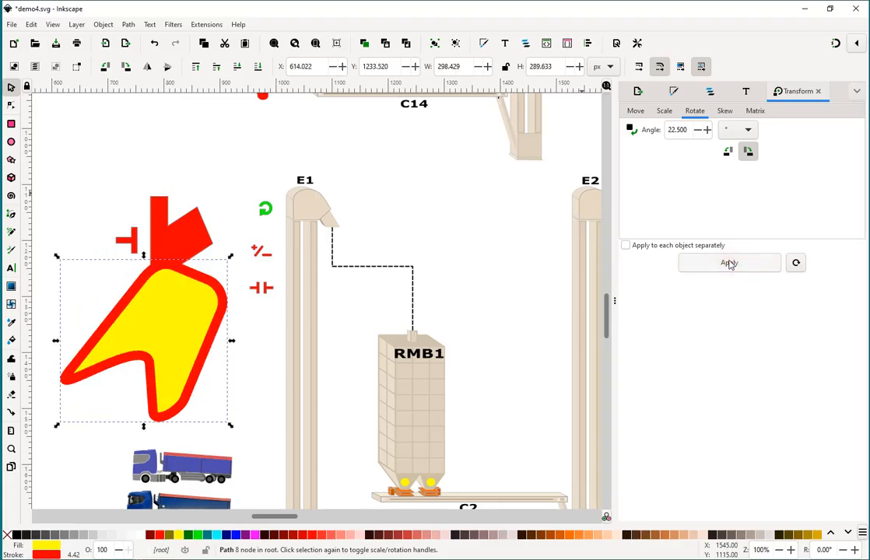
{"action": "left_click", "coordinate": [729, 263]}
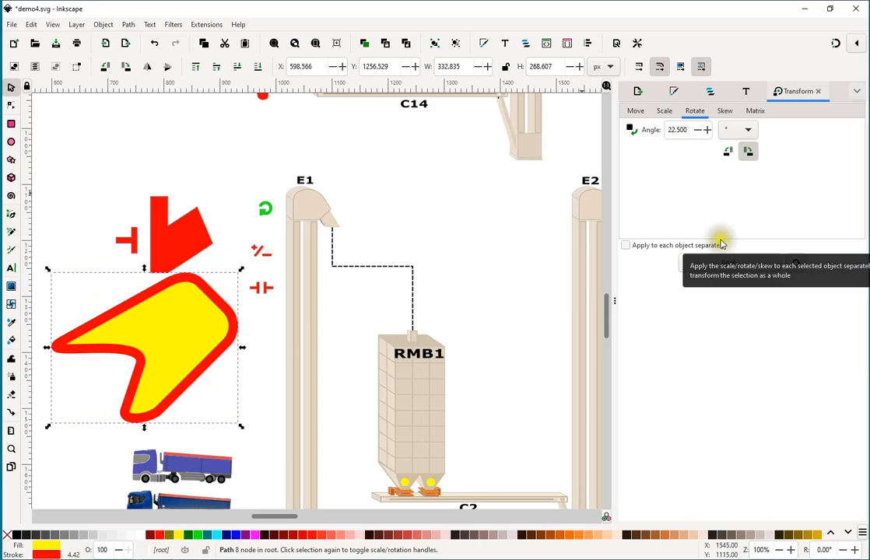
Duplicate the E1 label, place the copy above RMB1, and enlarge it to about 139 by 65 px.
{"action": "left_click", "coordinate": [305, 182]}
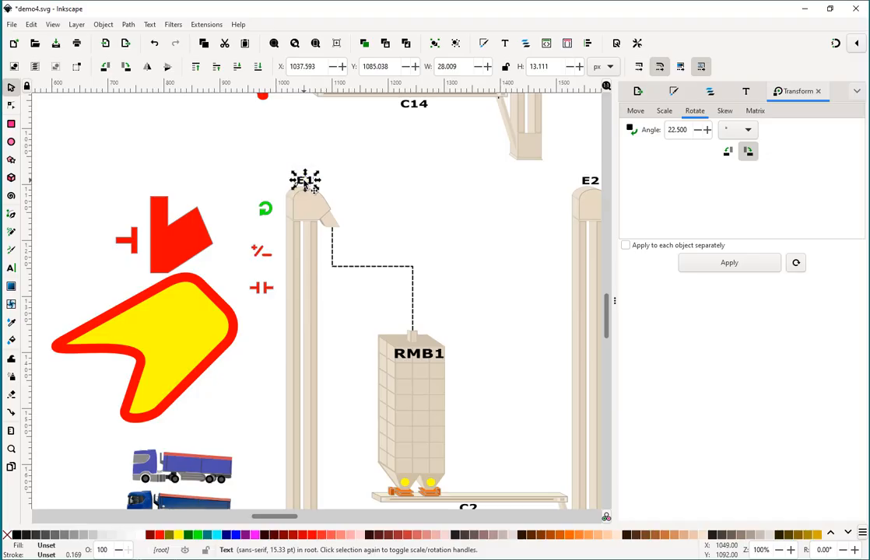
{"action": "key", "text": "ctrl"}
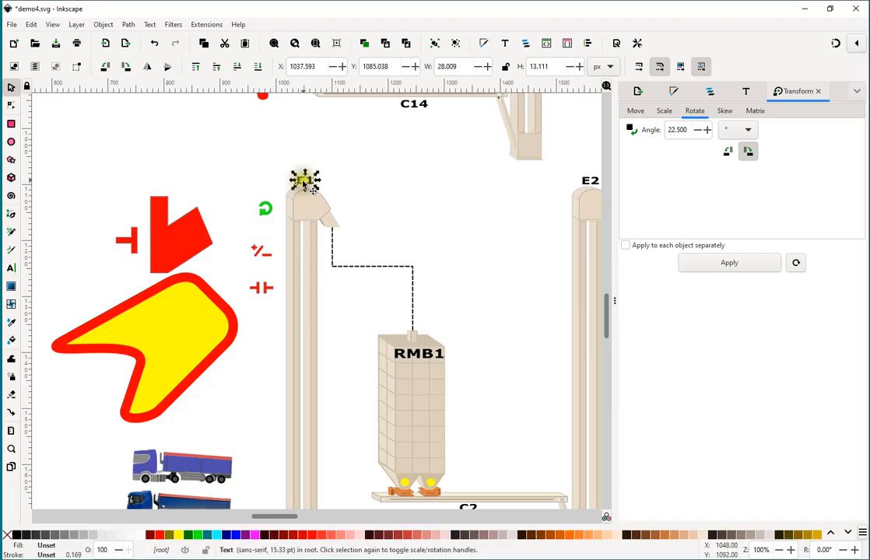
{"action": "left_click_drag", "start_coordinate": [309, 182], "coordinate": [413, 188]}
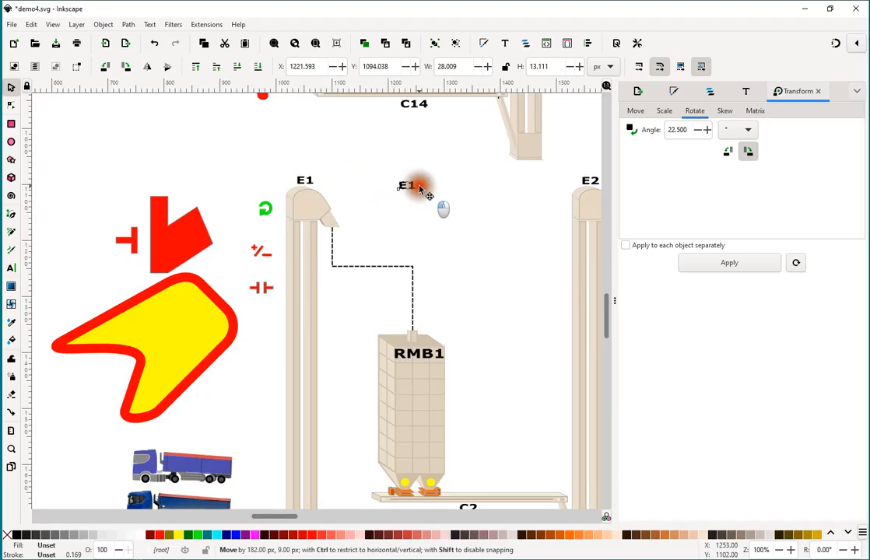
{"action": "left_click_drag", "start_coordinate": [420, 196], "coordinate": [477, 262]}
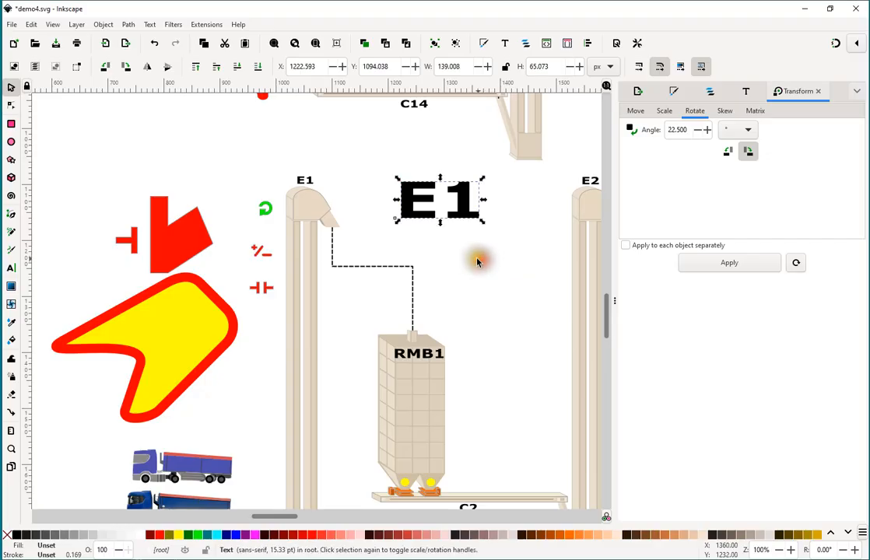
Browse the font families for the copied E1 label and set its font size to 16.
{"action": "left_click", "coordinate": [746, 94]}
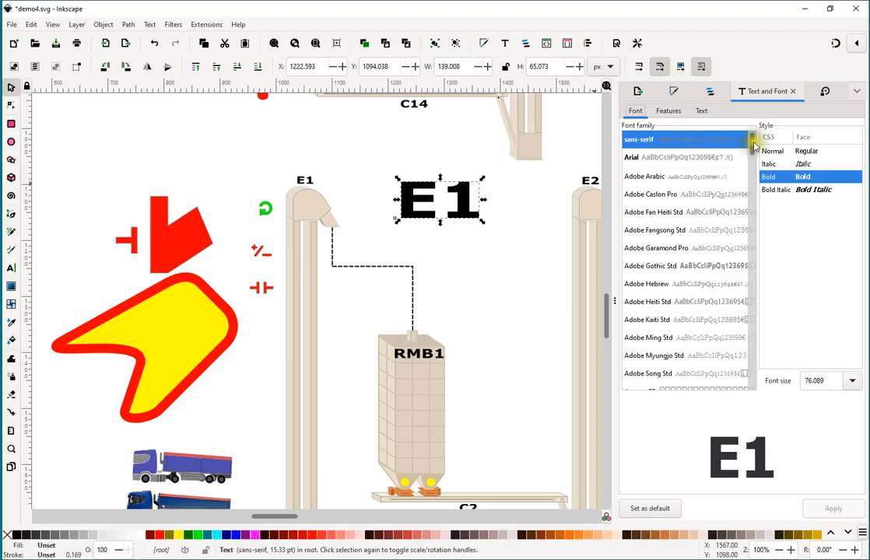
{"action": "left_click_drag", "start_coordinate": [753, 144], "coordinate": [818, 180]}
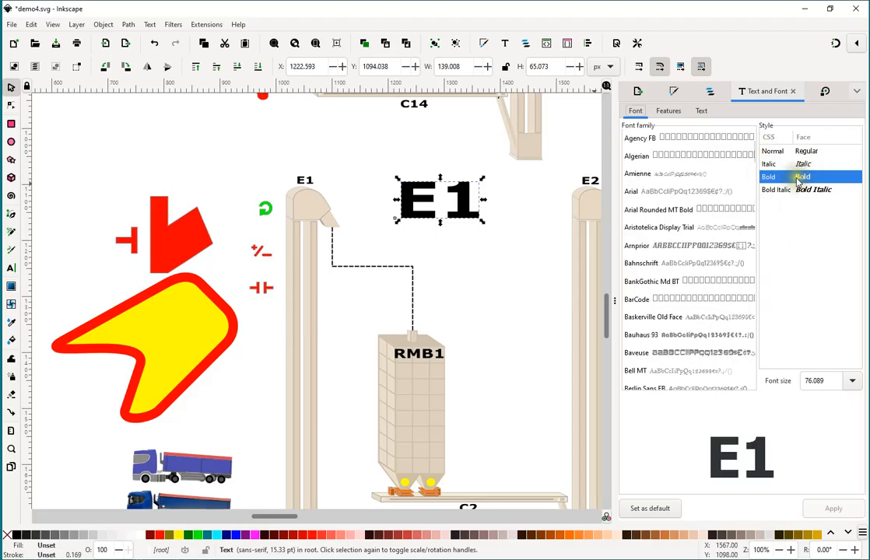
{"action": "left_click_drag", "start_coordinate": [829, 381], "coordinate": [782, 380]}
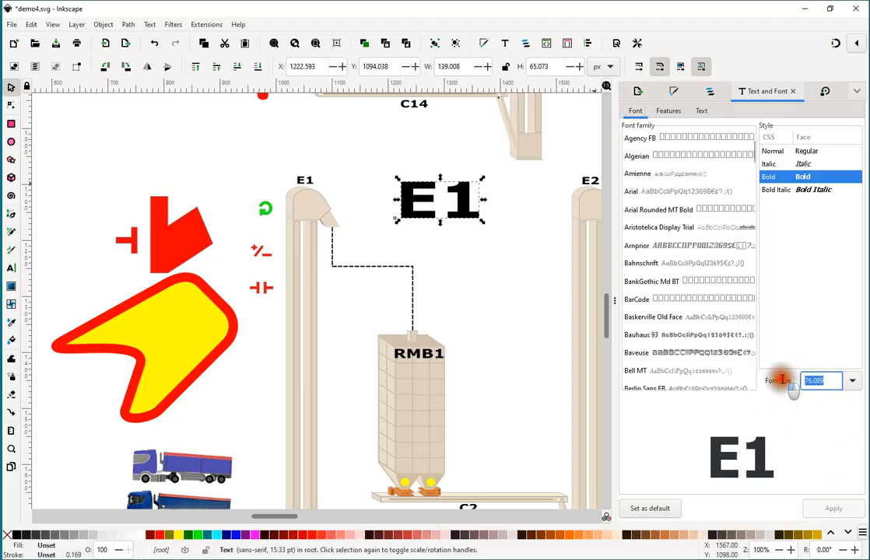
{"action": "type", "text": "16"}
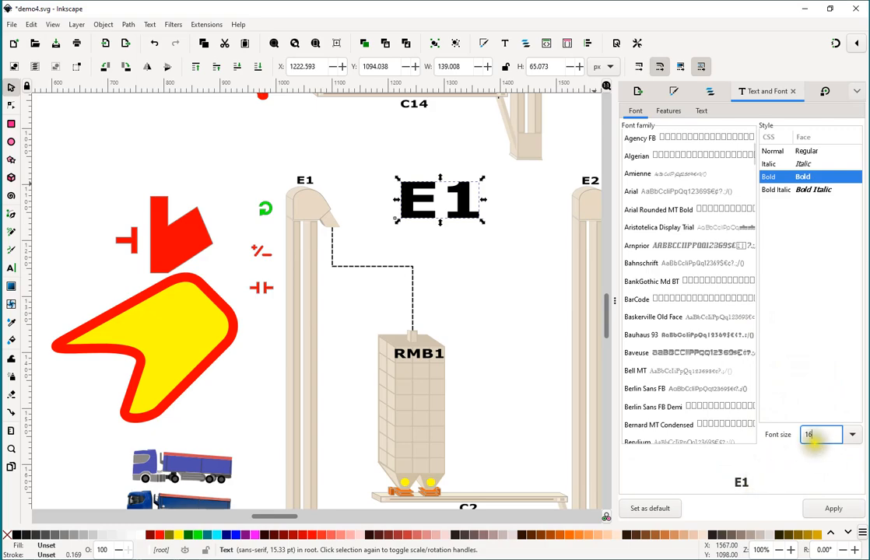
{"action": "left_click", "coordinate": [834, 509]}
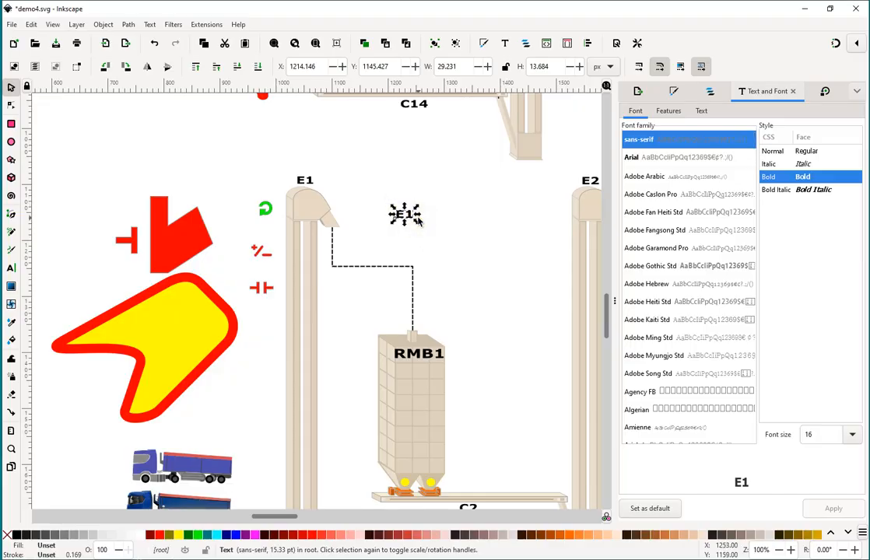
Review the copied label's font features and text content settings.
{"action": "left_click", "coordinate": [669, 111]}
{"action": "left_click", "coordinate": [700, 112]}
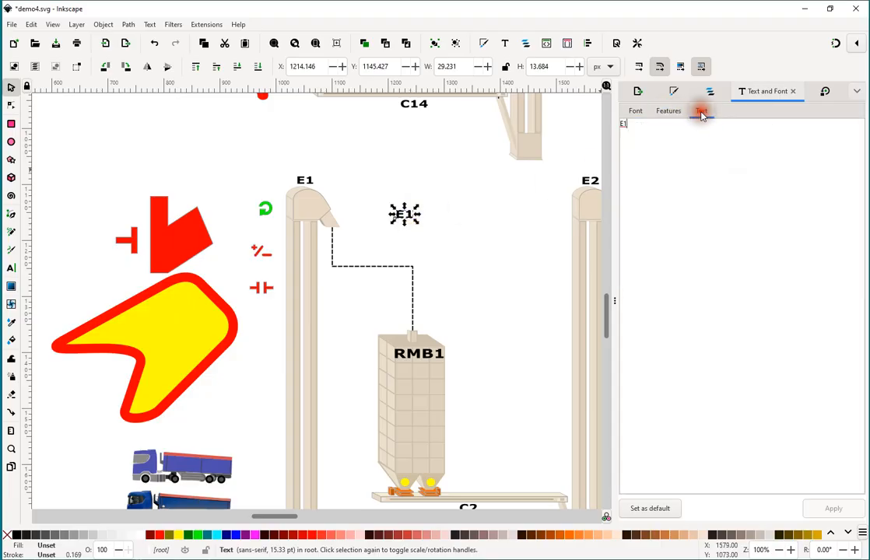
{"action": "left_click", "coordinate": [635, 110]}
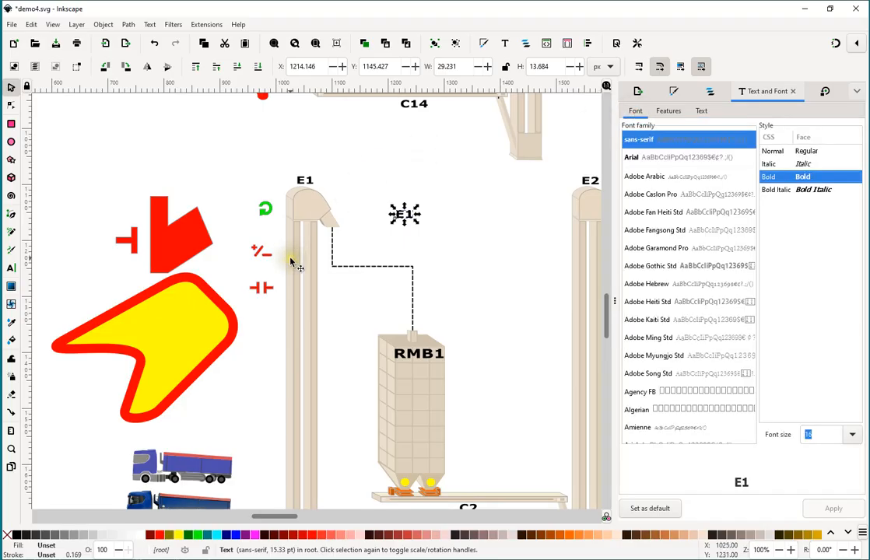
{"action": "scroll", "coordinate": [251, 272], "scroll_direction": "down", "scroll_amount": 1}
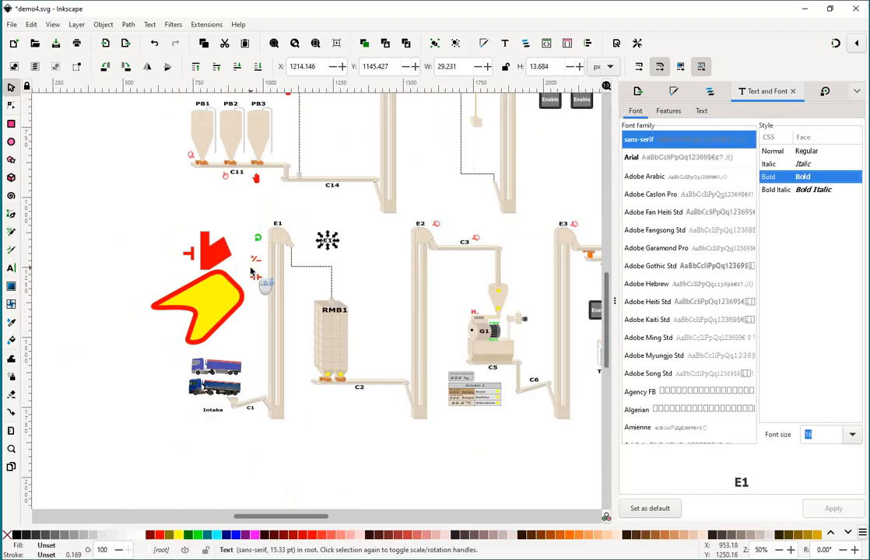
Ungroup the simplified blue truck drawing located above the truck photo near the Intake label.
{"action": "scroll", "coordinate": [252, 277], "scroll_direction": "down", "scroll_amount": 1}
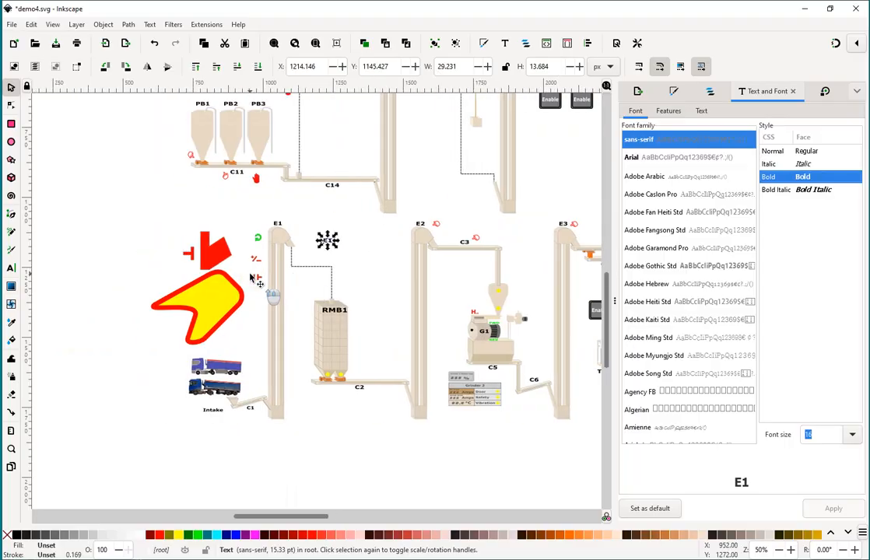
{"action": "scroll", "coordinate": [250, 280], "scroll_direction": "down", "scroll_amount": 1}
{"action": "scroll", "coordinate": [254, 284], "scroll_direction": "up", "scroll_amount": 1}
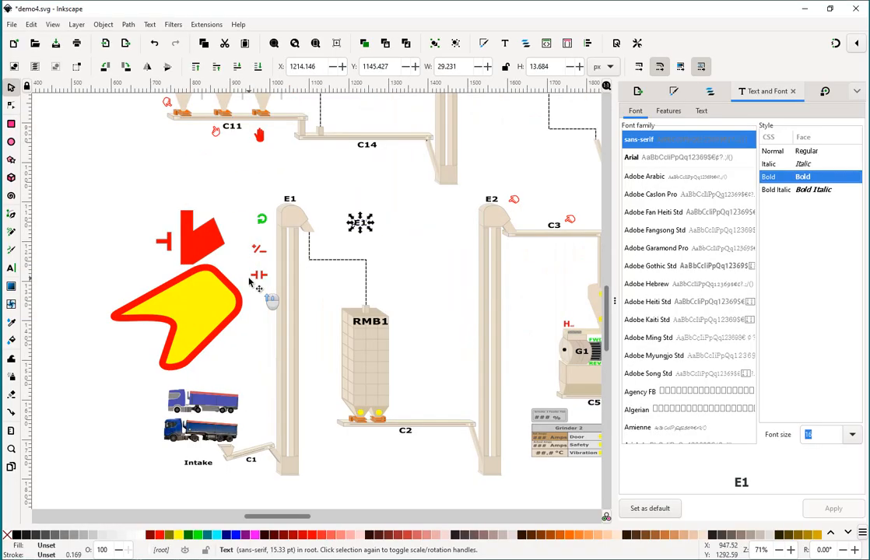
{"action": "scroll", "coordinate": [256, 336], "scroll_direction": "up", "scroll_amount": 1}
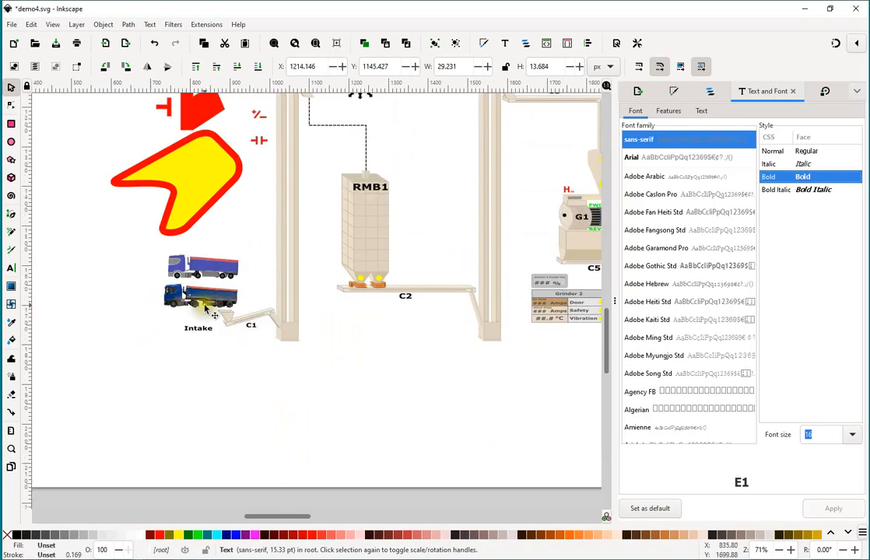
{"action": "scroll", "coordinate": [198, 303], "scroll_direction": "up", "scroll_amount": 2}
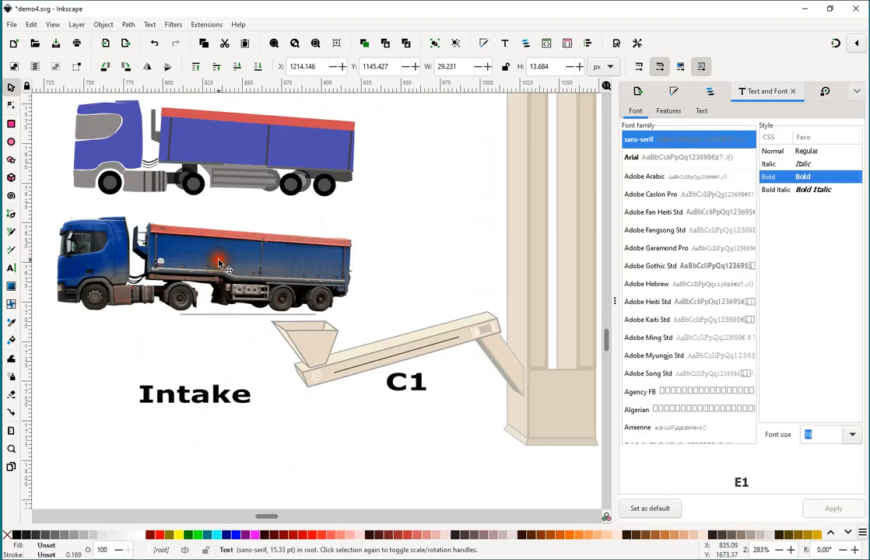
{"action": "left_click", "coordinate": [219, 265]}
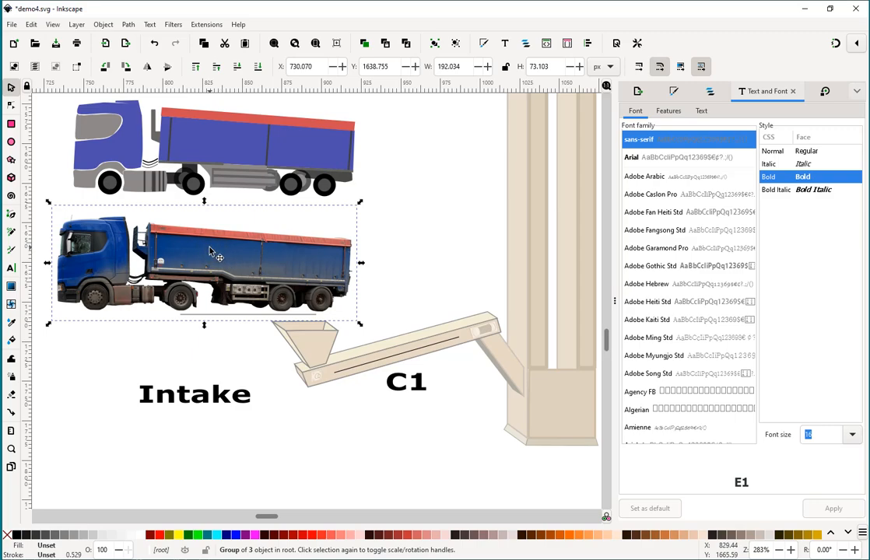
{"action": "left_click", "coordinate": [203, 244]}
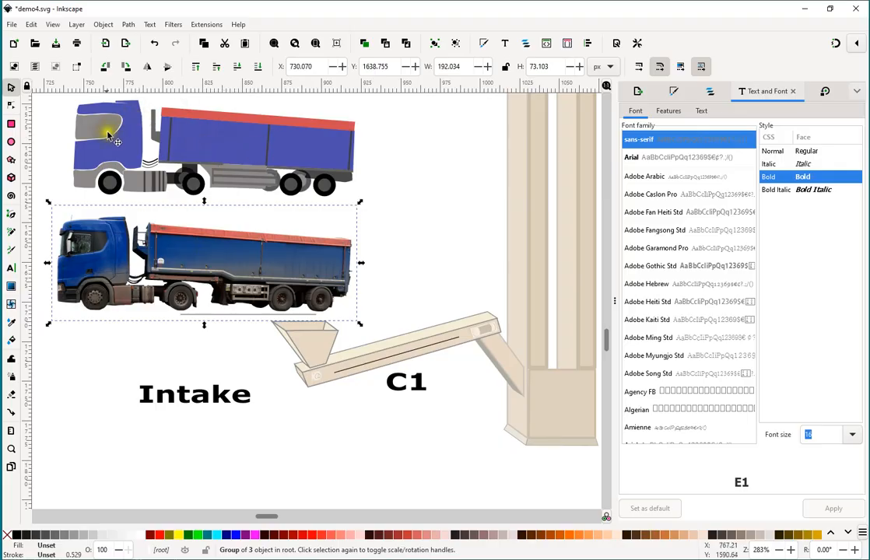
{"action": "left_click", "coordinate": [240, 150]}
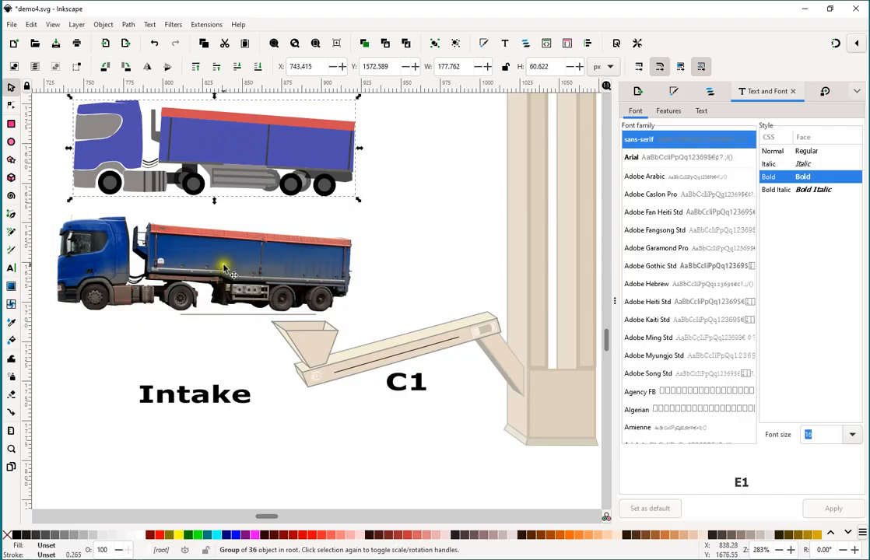
{"action": "right_click", "coordinate": [225, 141]}
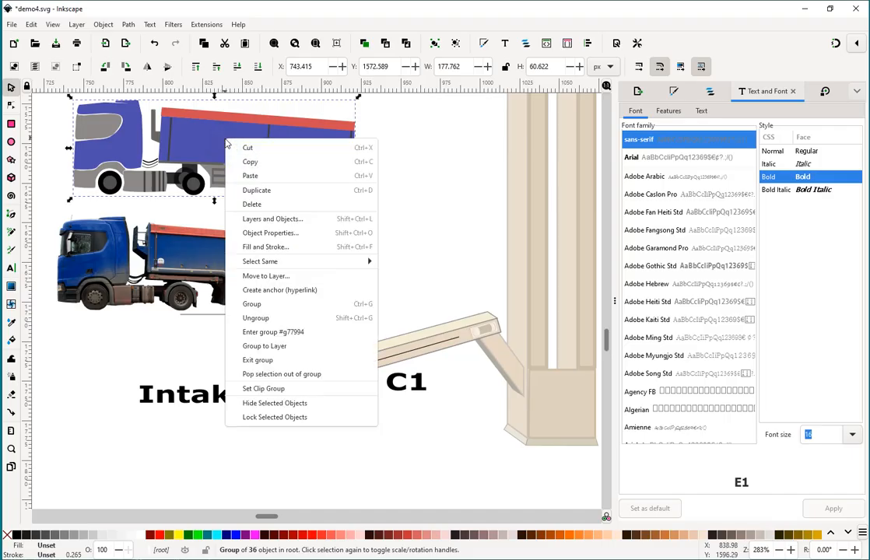
{"action": "left_click", "coordinate": [254, 319]}
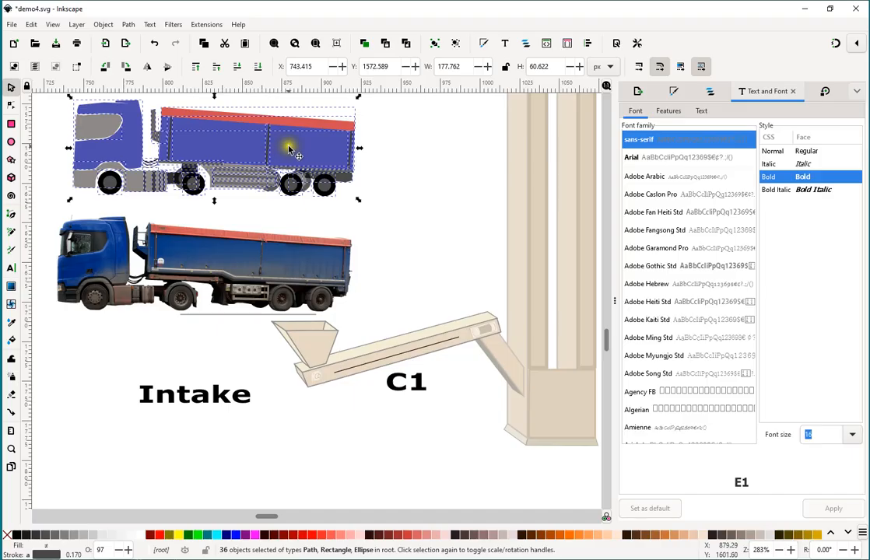
{"action": "left_click", "coordinate": [367, 154]}
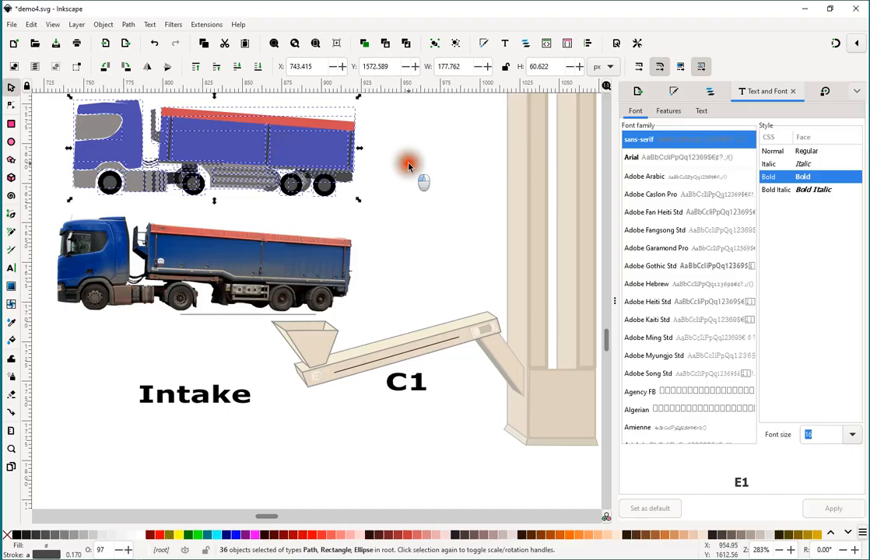
Try moving the truck drawing's rearmost wheel out to the empty space beside the truck, and undo the move.
{"action": "left_click", "coordinate": [324, 186]}
{"action": "left_click_drag", "start_coordinate": [333, 189], "coordinate": [418, 208]}
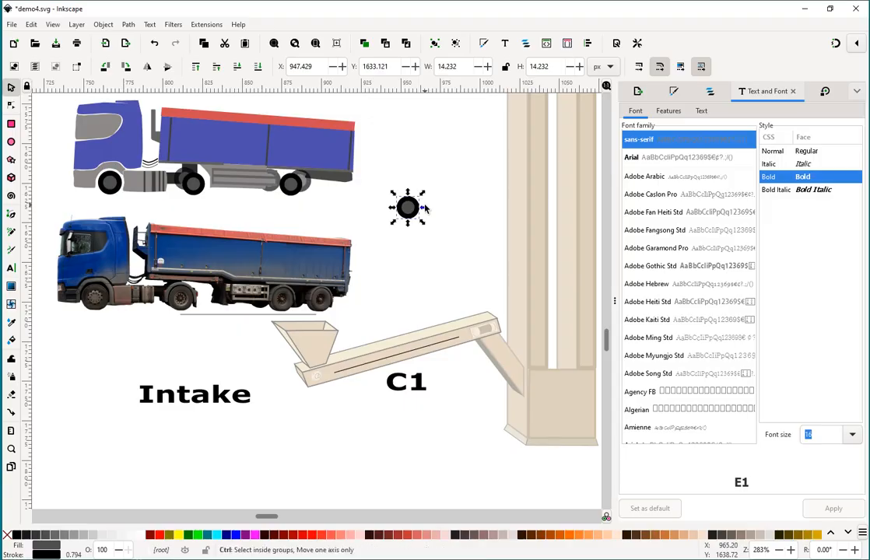
{"action": "key", "text": "ctrl+z"}
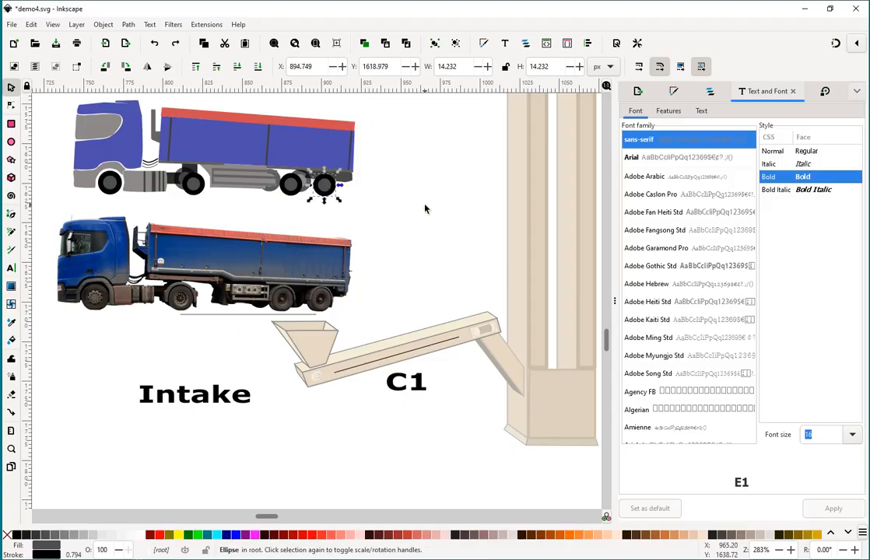
{"action": "left_click", "coordinate": [32, 24]}
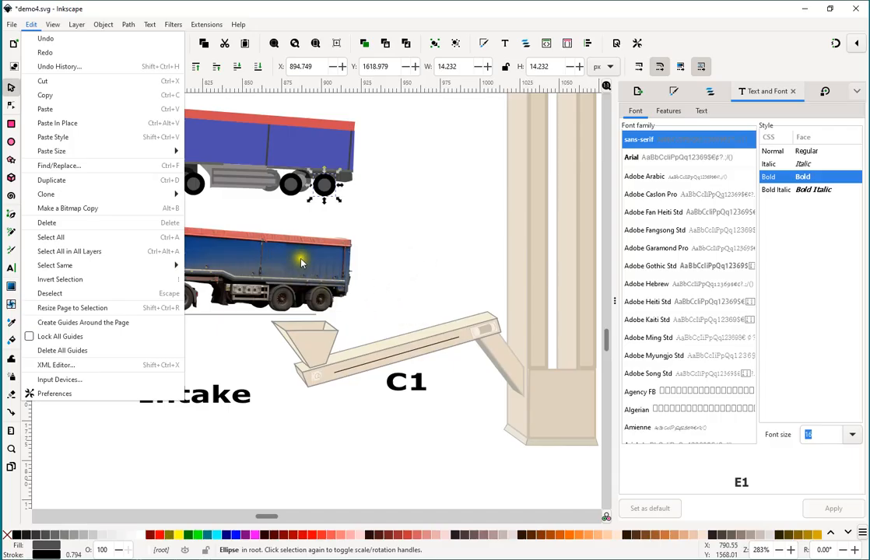
{"action": "left_click", "coordinate": [426, 247]}
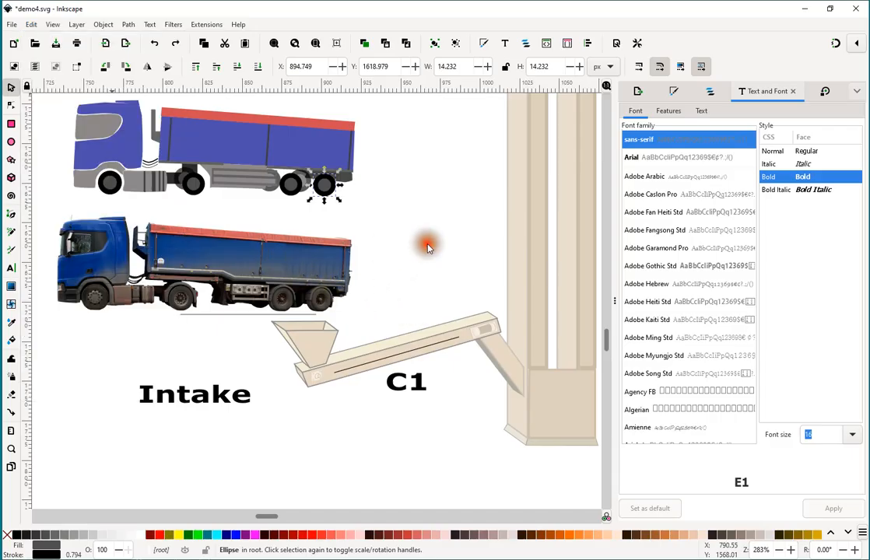
Shrink the yellow path with the red outline to about 191 by 153 px and place it overlapping the E1 elevator column.
{"action": "scroll", "coordinate": [427, 249], "scroll_direction": "down", "scroll_amount": 2, "text": "ctrl"}
{"action": "left_click_drag", "start_coordinate": [438, 175], "coordinate": [431, 219]}
{"action": "scroll", "coordinate": [431, 219], "scroll_direction": "up", "scroll_amount": 1}
{"action": "scroll", "coordinate": [431, 218], "scroll_direction": "up", "scroll_amount": 5}
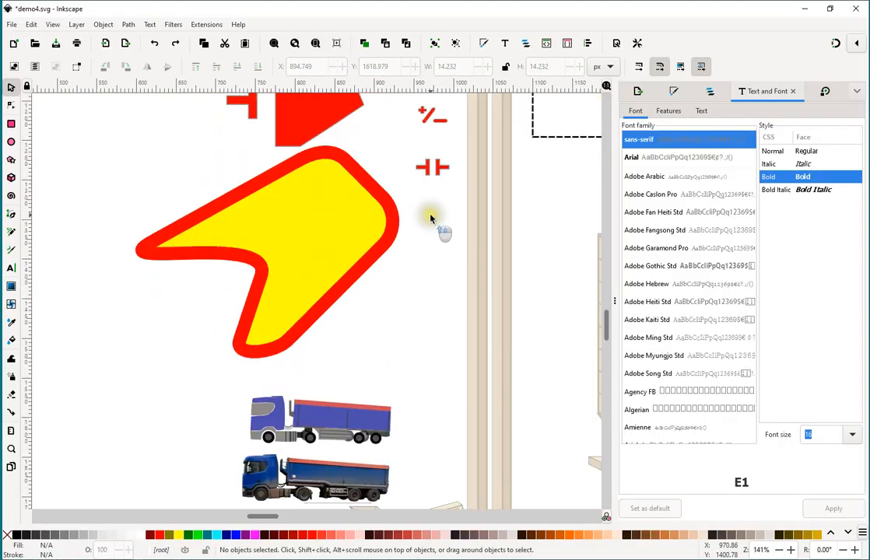
{"action": "left_click", "coordinate": [297, 229]}
{"action": "left_click_drag", "start_coordinate": [132, 363], "coordinate": [244, 269]}
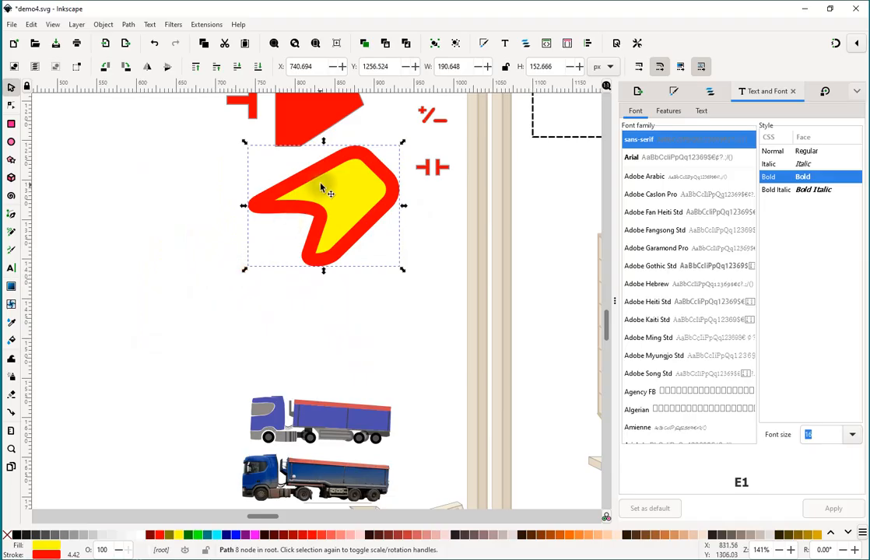
{"action": "left_click_drag", "start_coordinate": [320, 177], "coordinate": [439, 265]}
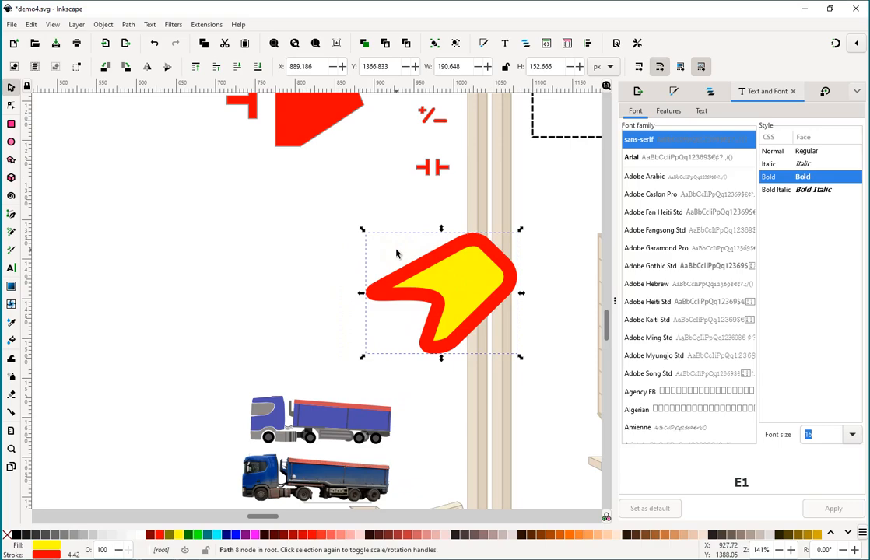
Lower the yellow path in the stacking order behind the E1 elevator column, and raise it back in front.
{"action": "key", "text": "Page_Down"}
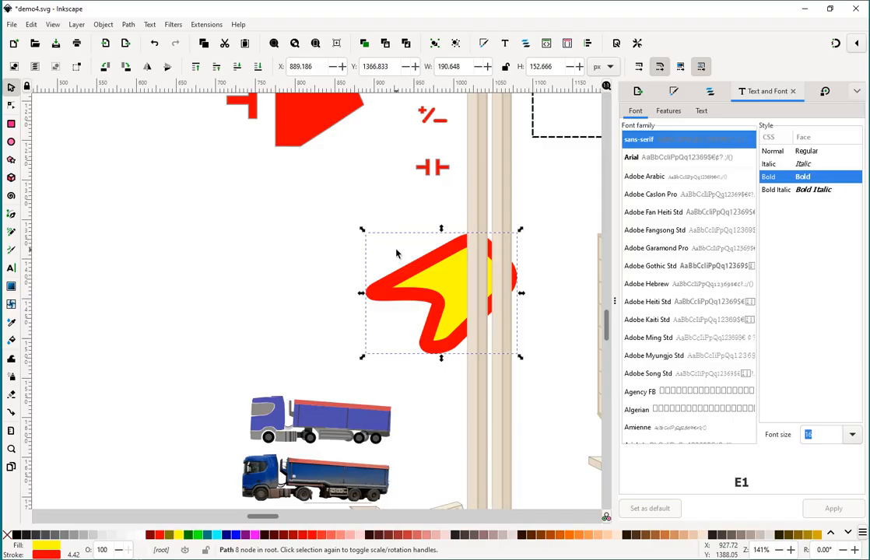
{"action": "key", "text": "Page_Up"}
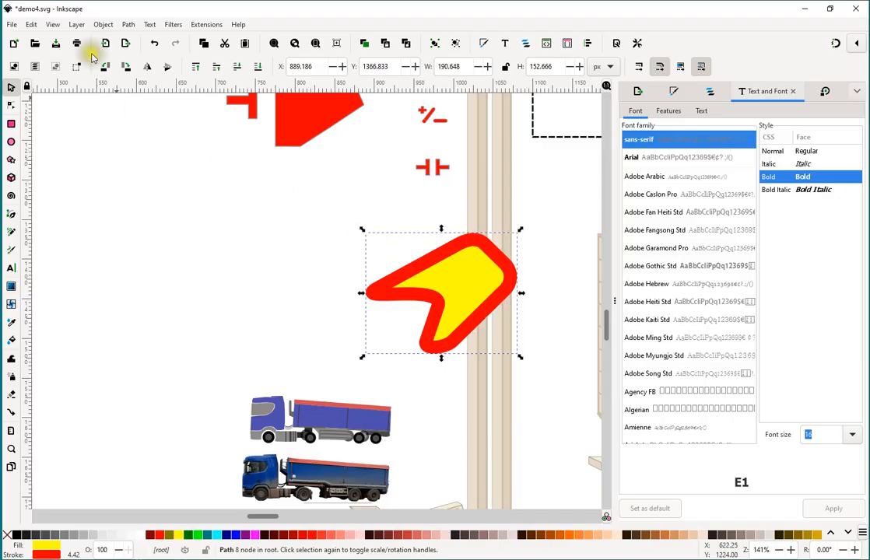
{"action": "left_click", "coordinate": [76, 25]}
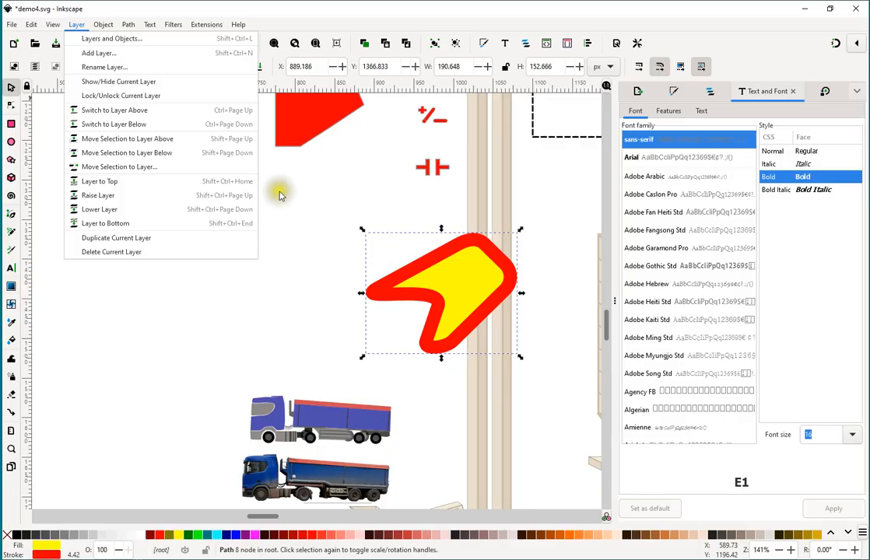
{"action": "left_click", "coordinate": [234, 308]}
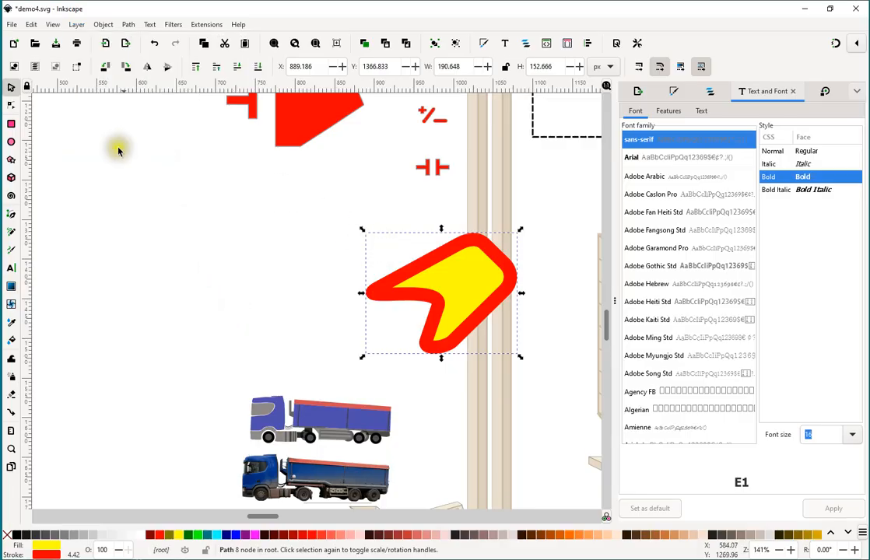